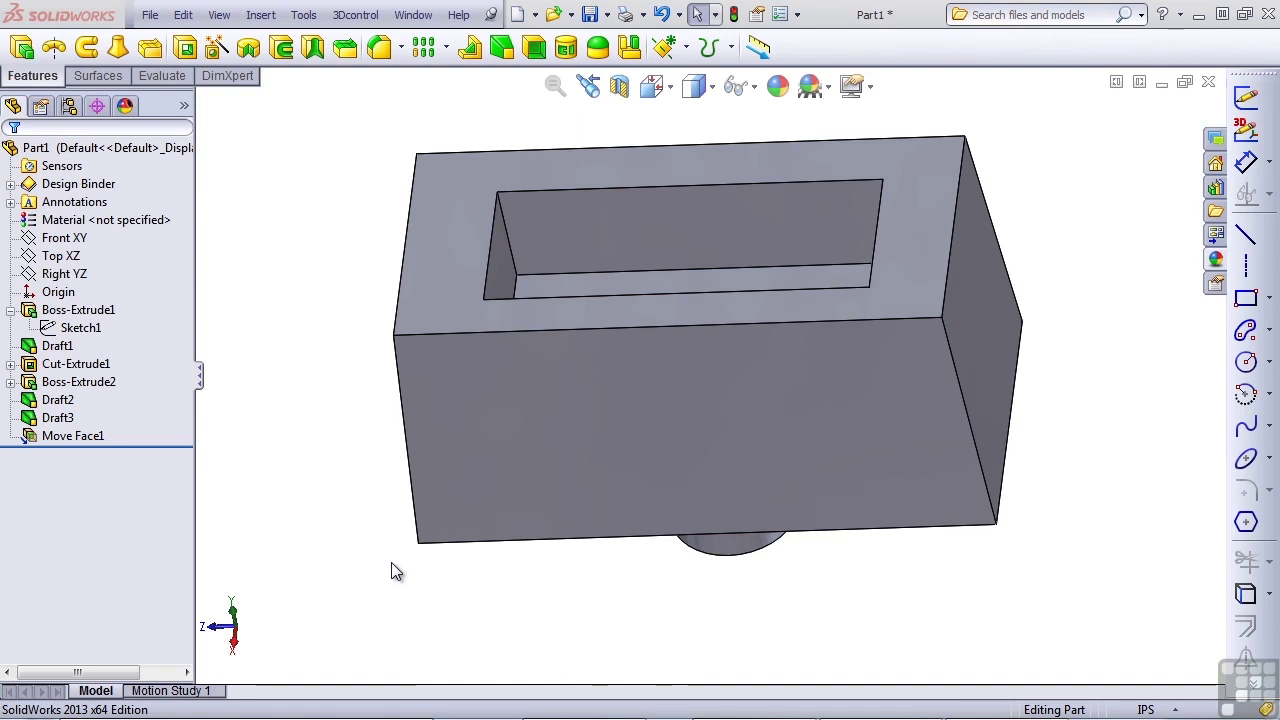
Add a 1° neutral-plane draft to the block's four outer side faces, using the rectangular pocket's floor as the neutral plane
left_click(511, 52)
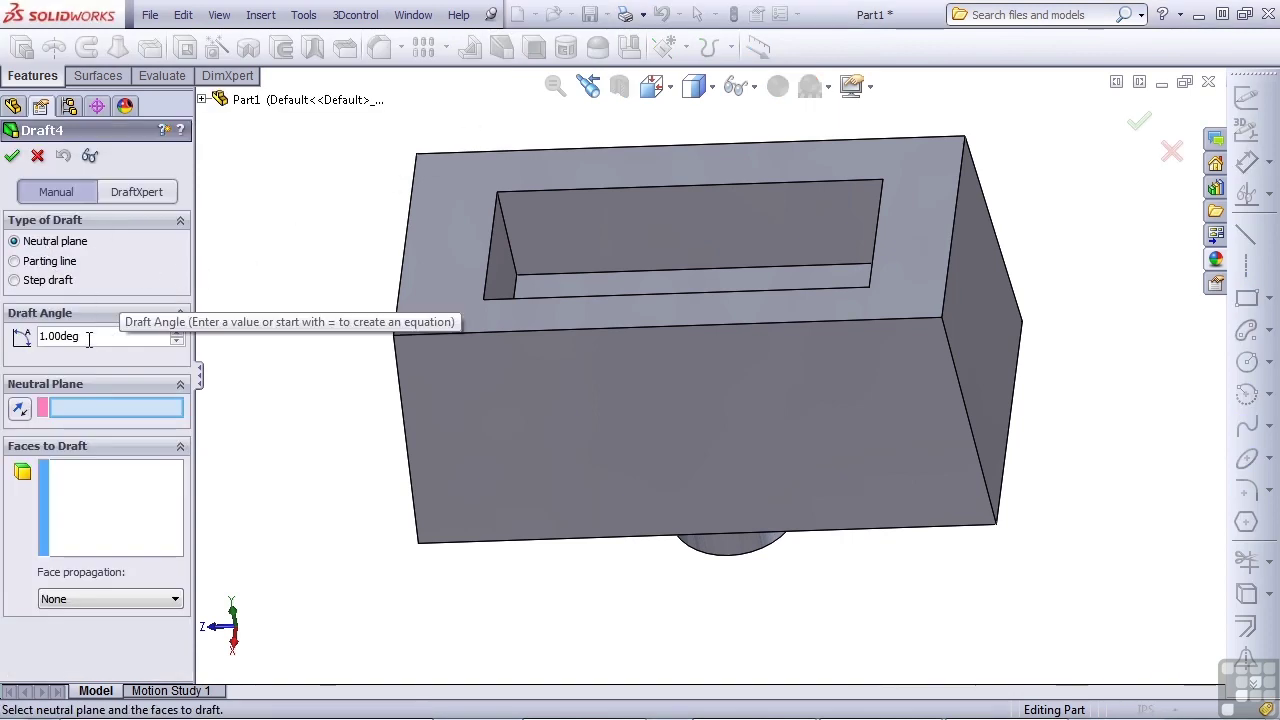
left_click_drag(88, 339, 22, 333)
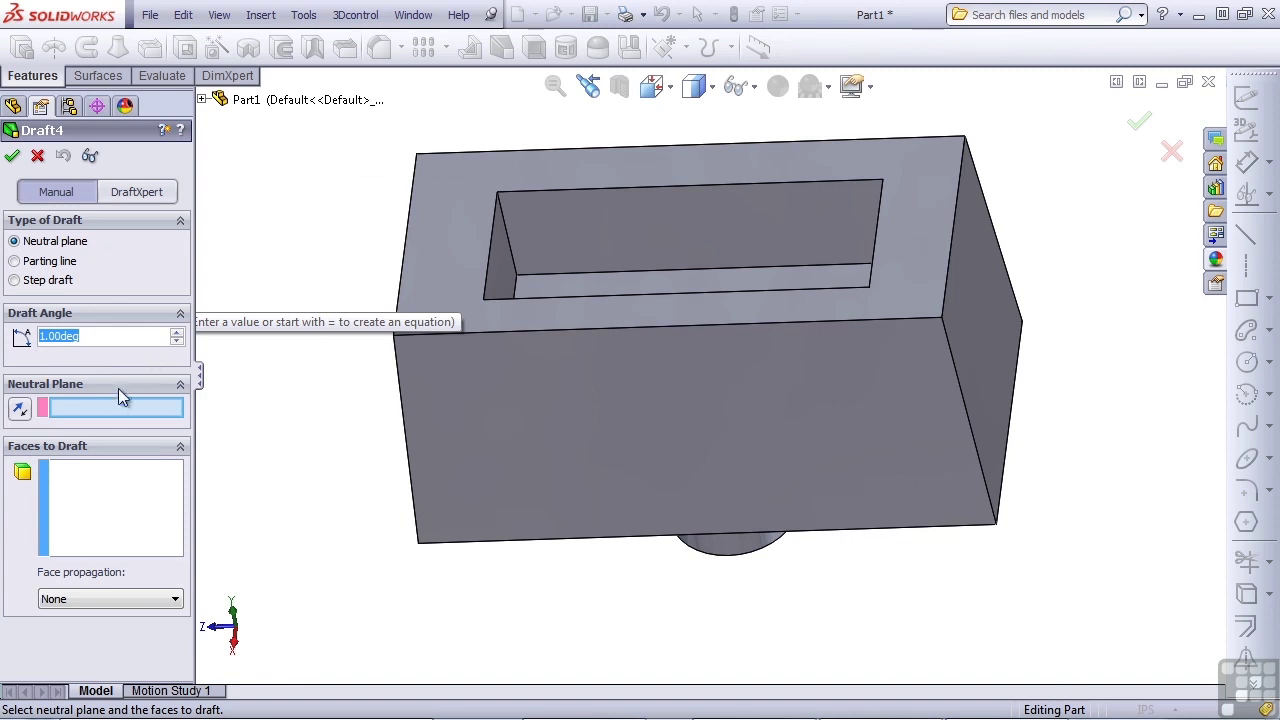
left_click(579, 291)
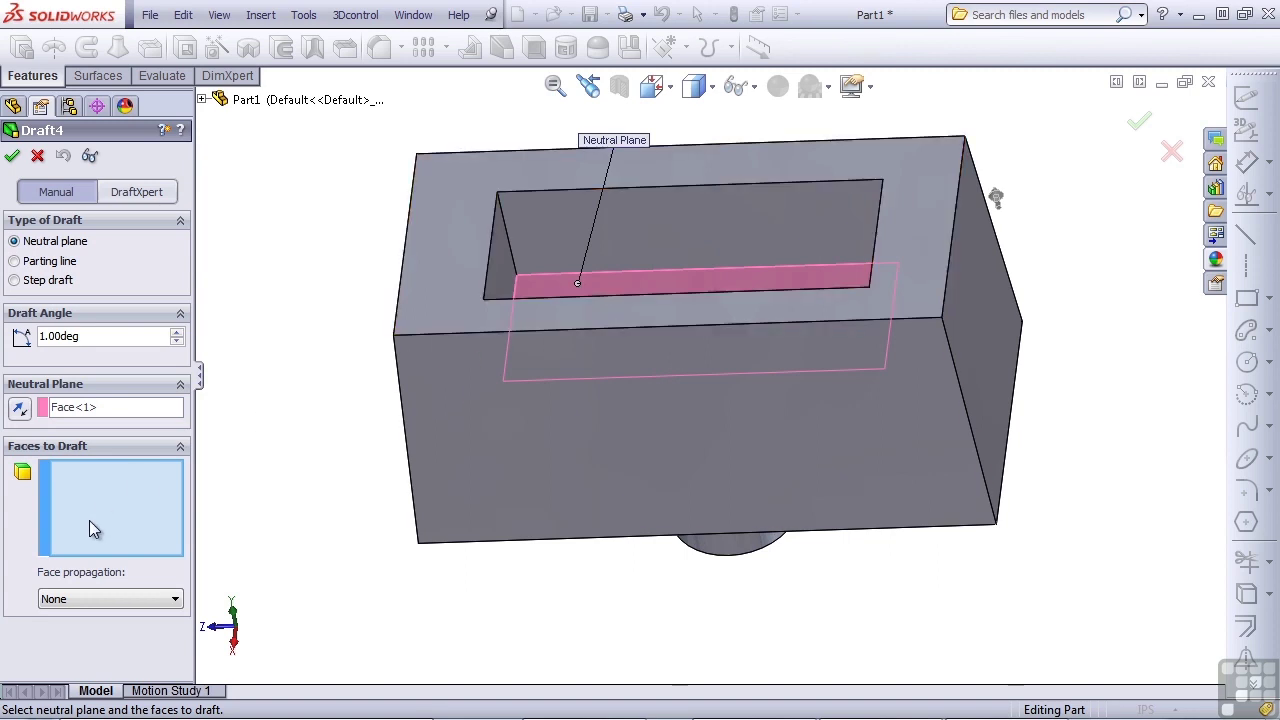
left_click(575, 478)
middle_click_drag(575, 478, 907, 440)
left_click(514, 460)
left_click(596, 405)
left_click(443, 380)
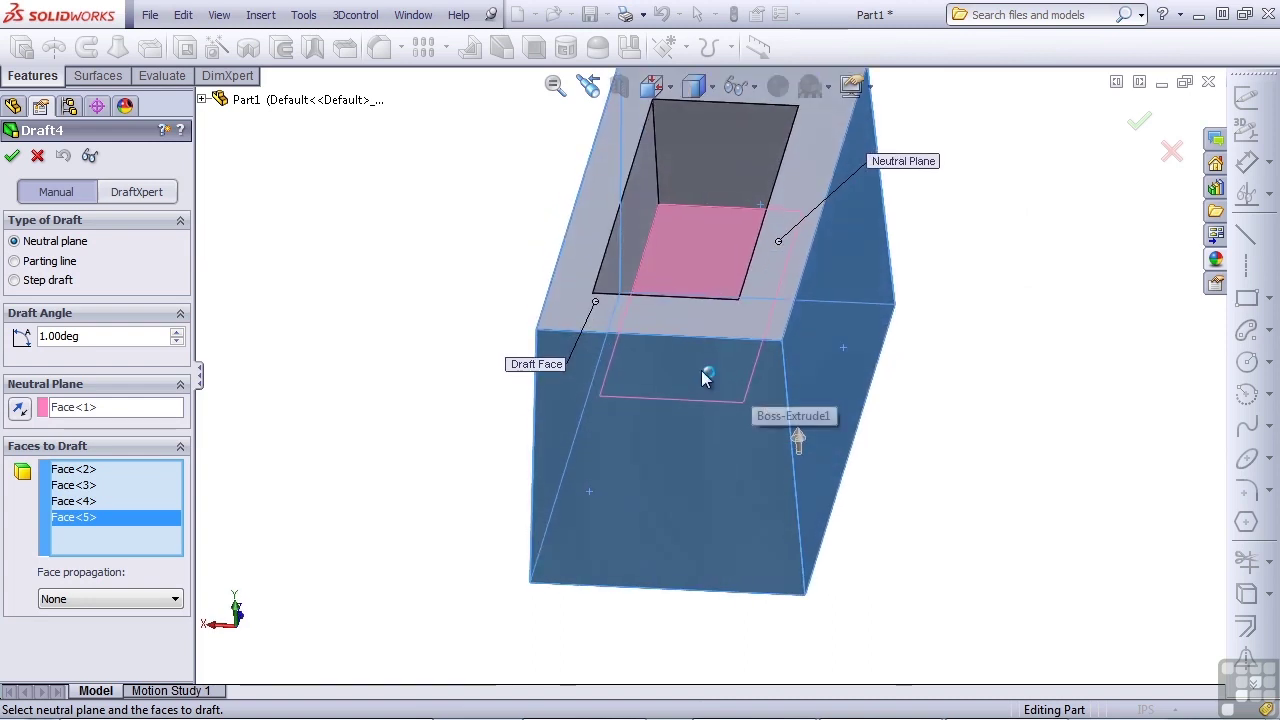
middle_click_drag(672, 325, 645, 318)
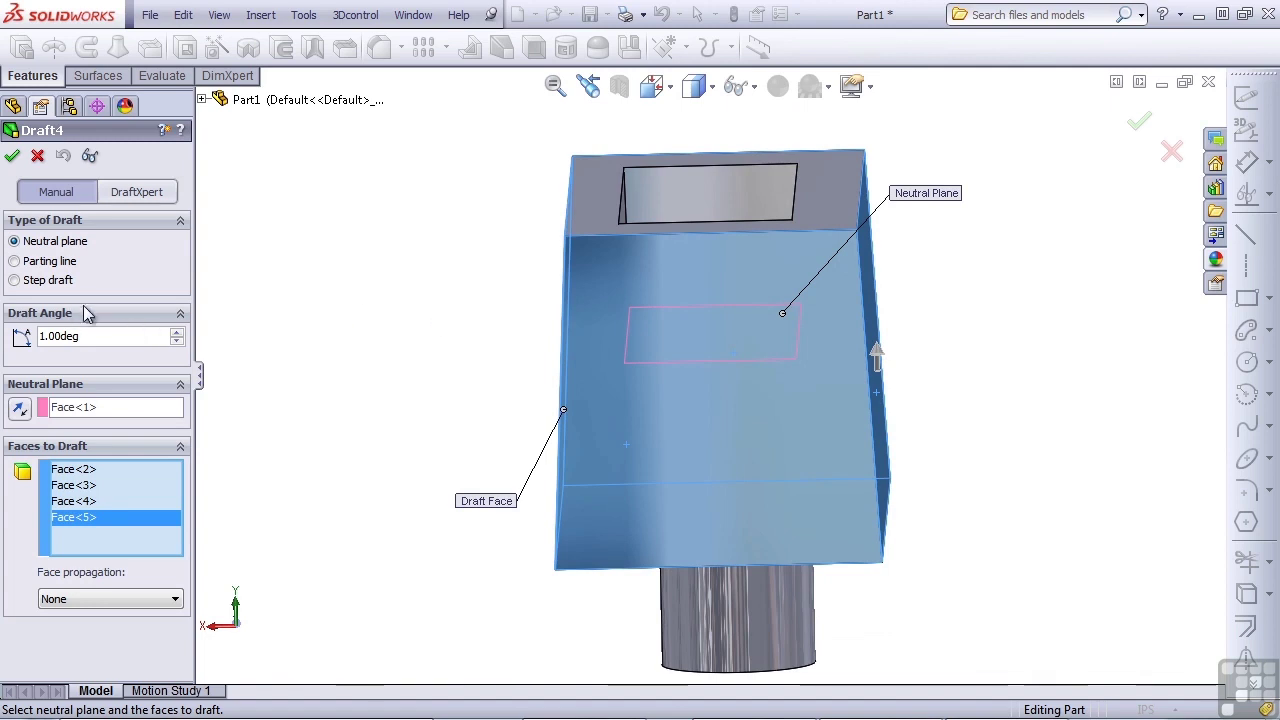
key("Up")
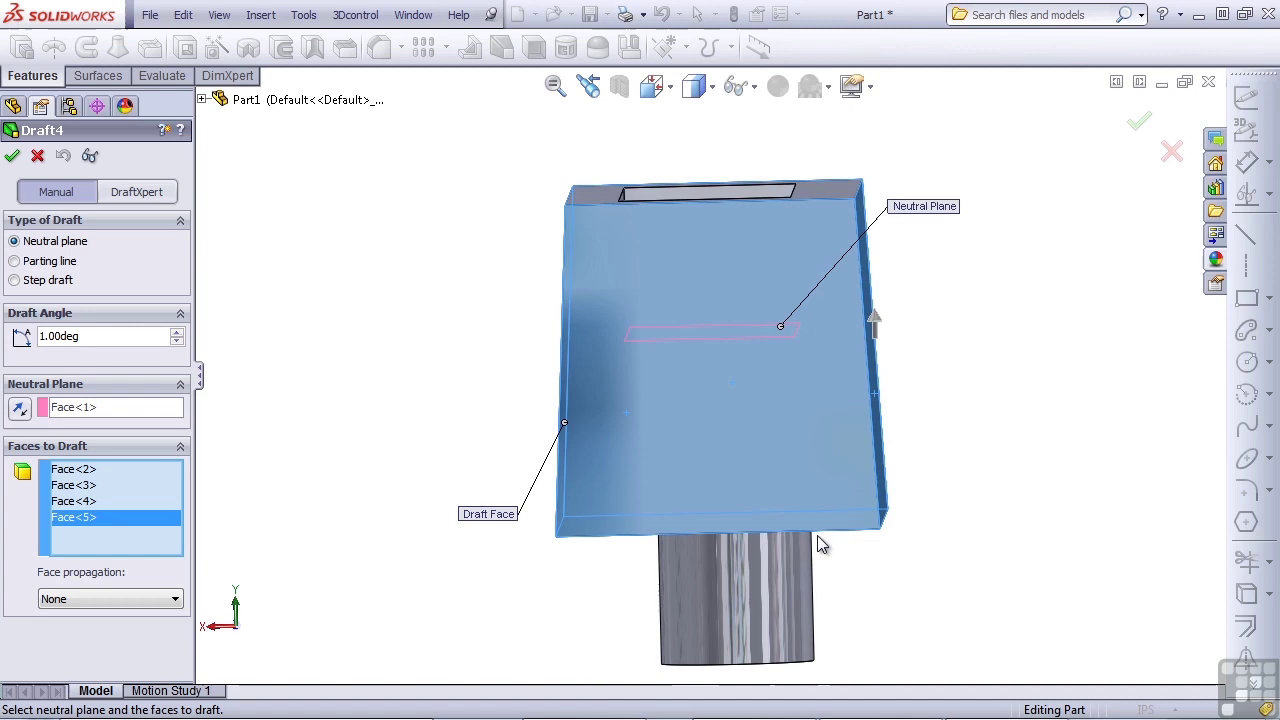
left_click(12, 155)
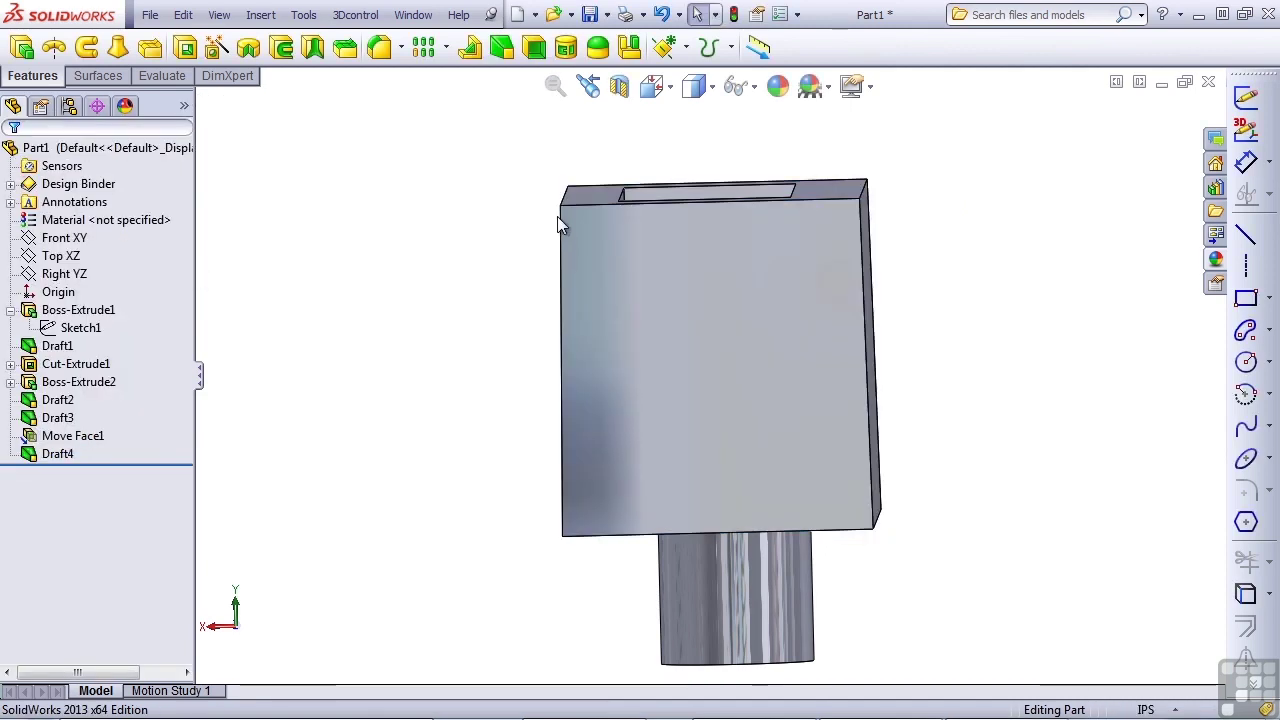
Examine the drafted block from above and below, checking its side faces against the pocket floor
key("Down")
key("Down")
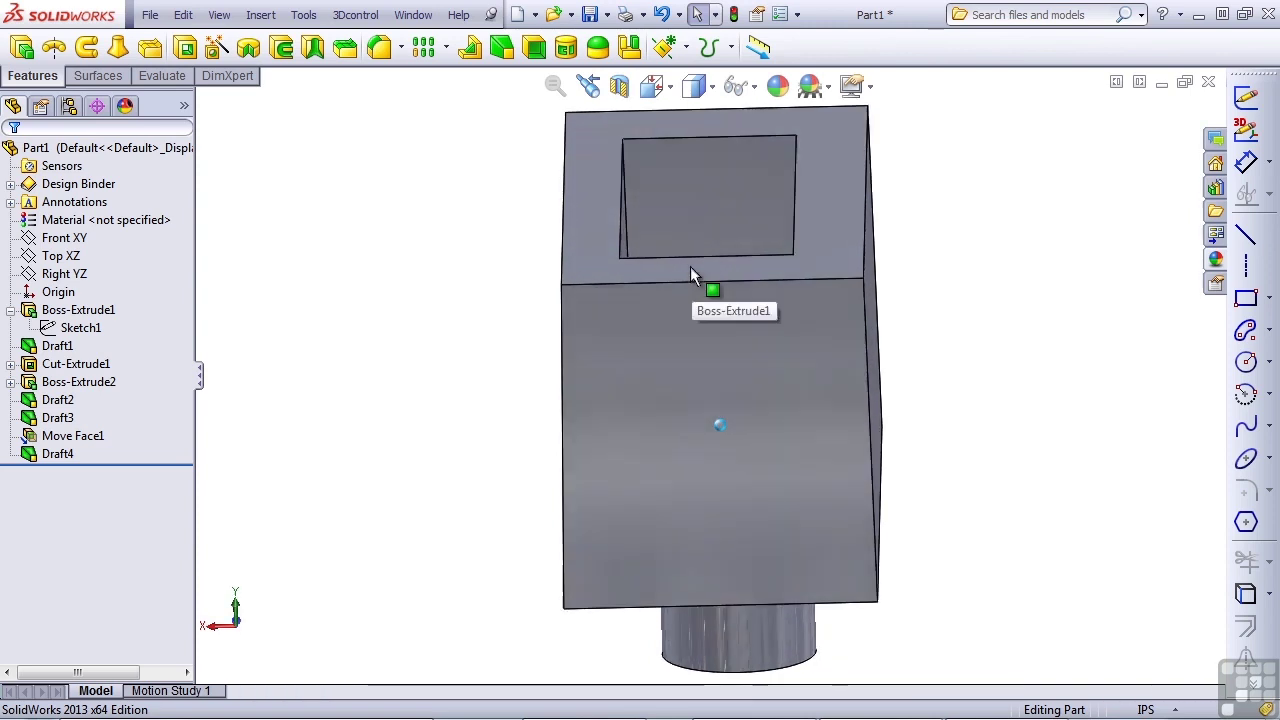
left_click(692, 277)
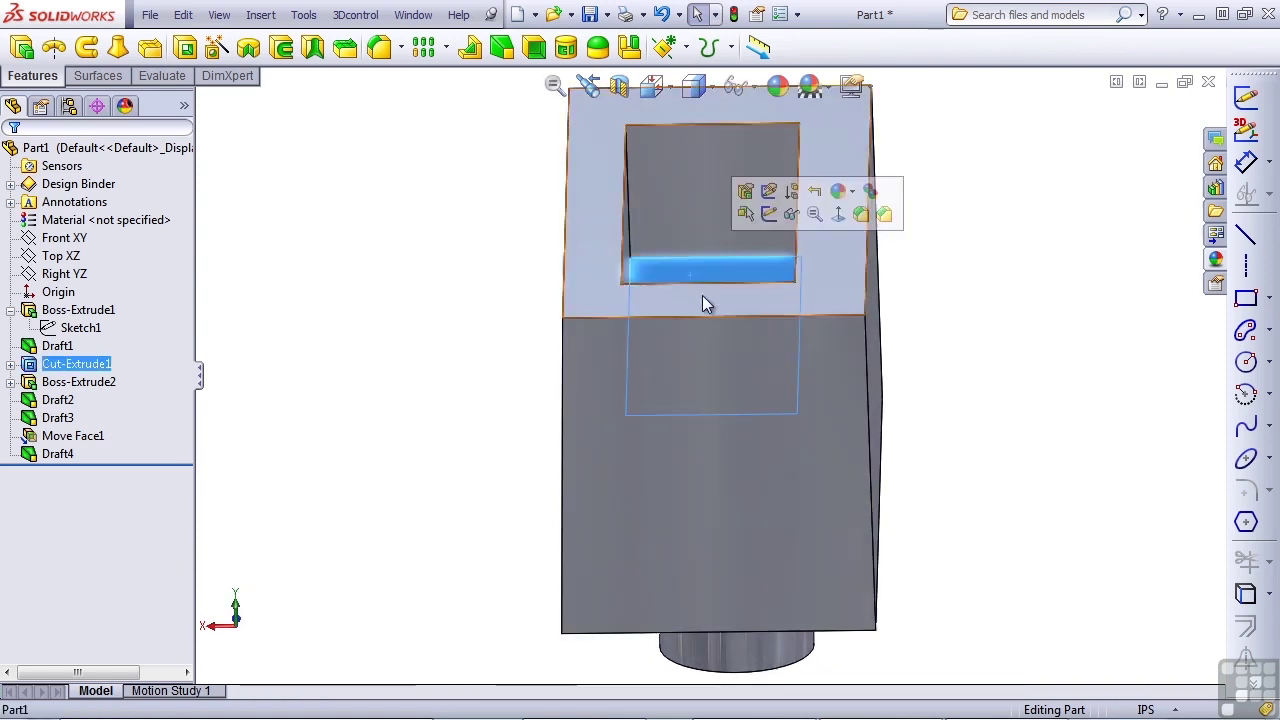
key("Up")
key("Up")
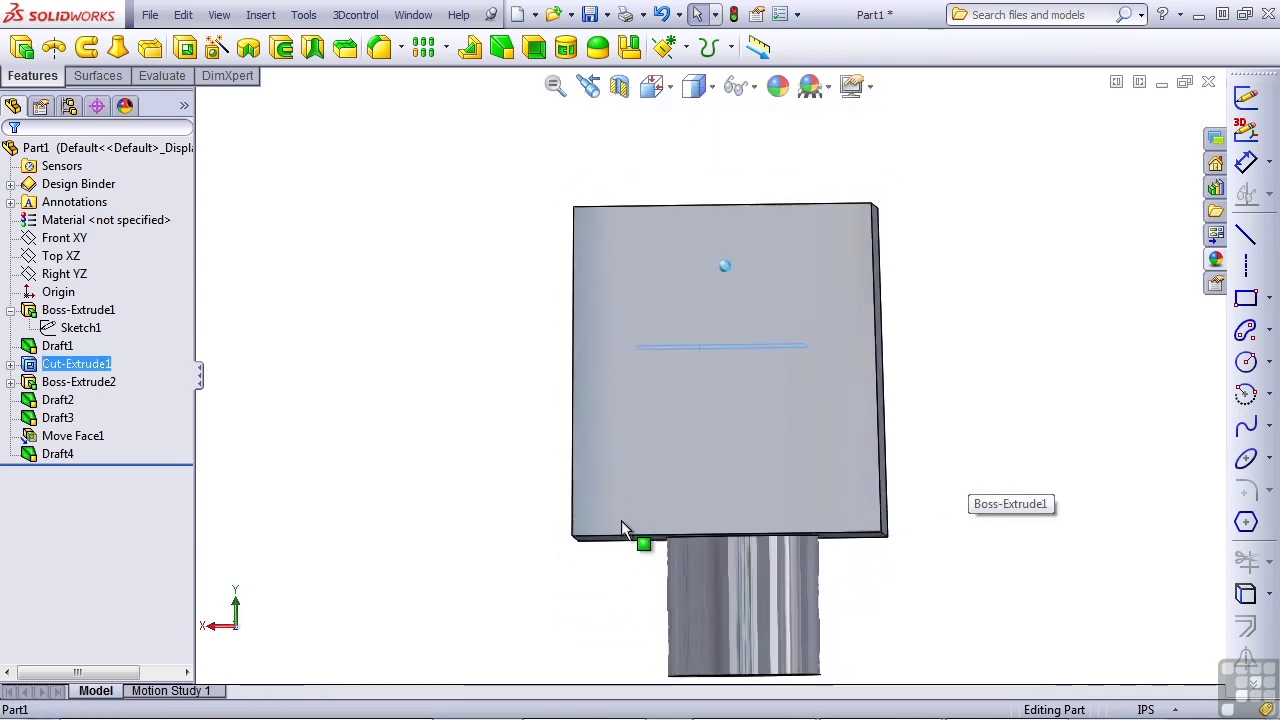
key("Down")
key("Down")
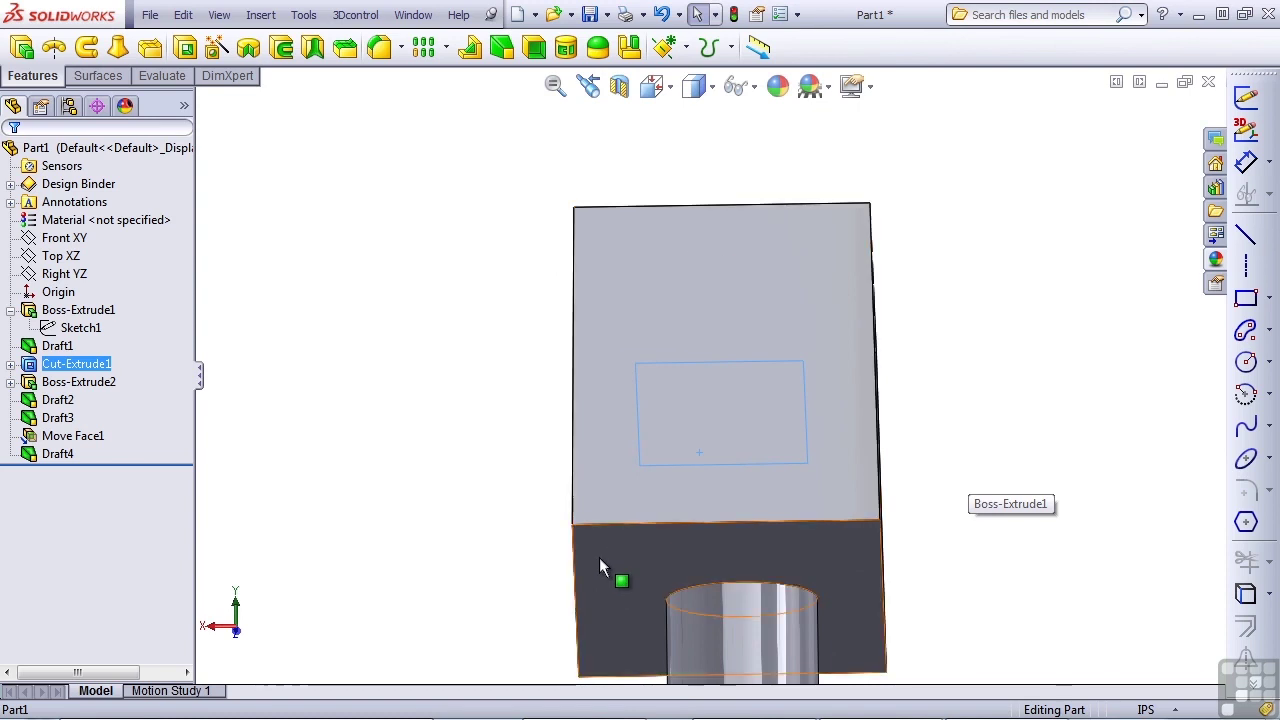
key("Up")
key("Up")
left_click(616, 190)
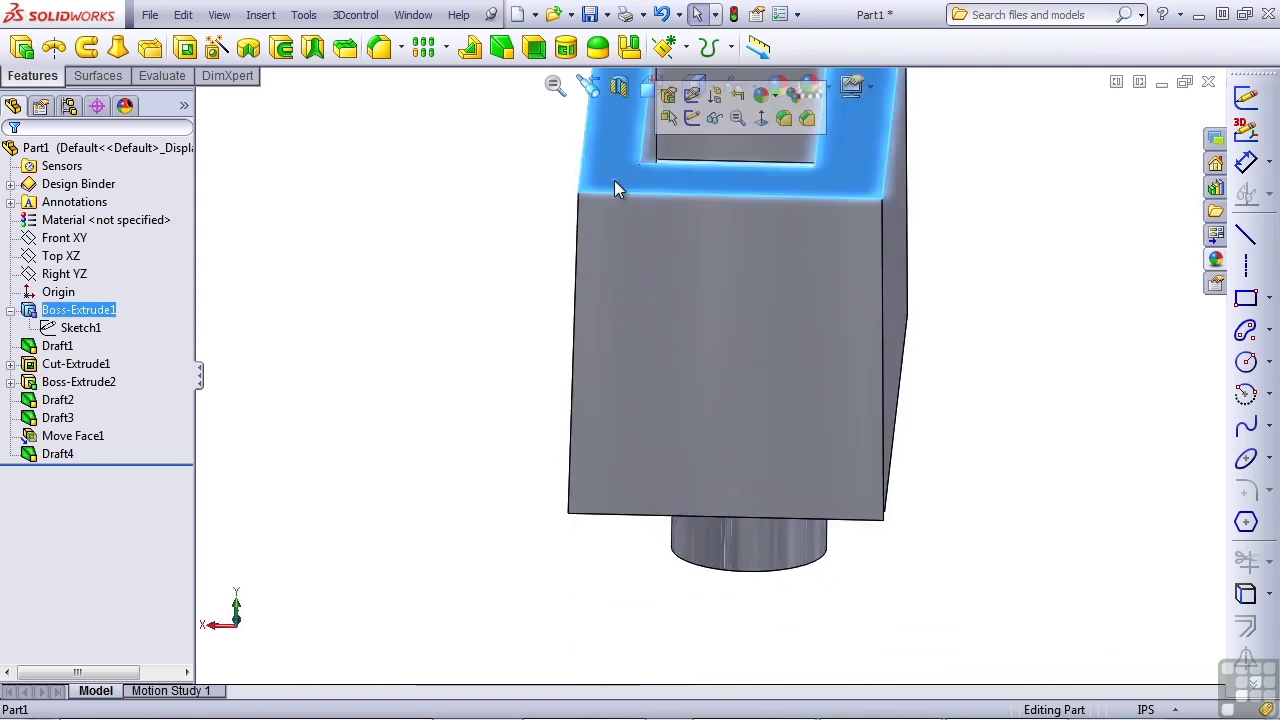
left_click(532, 295)
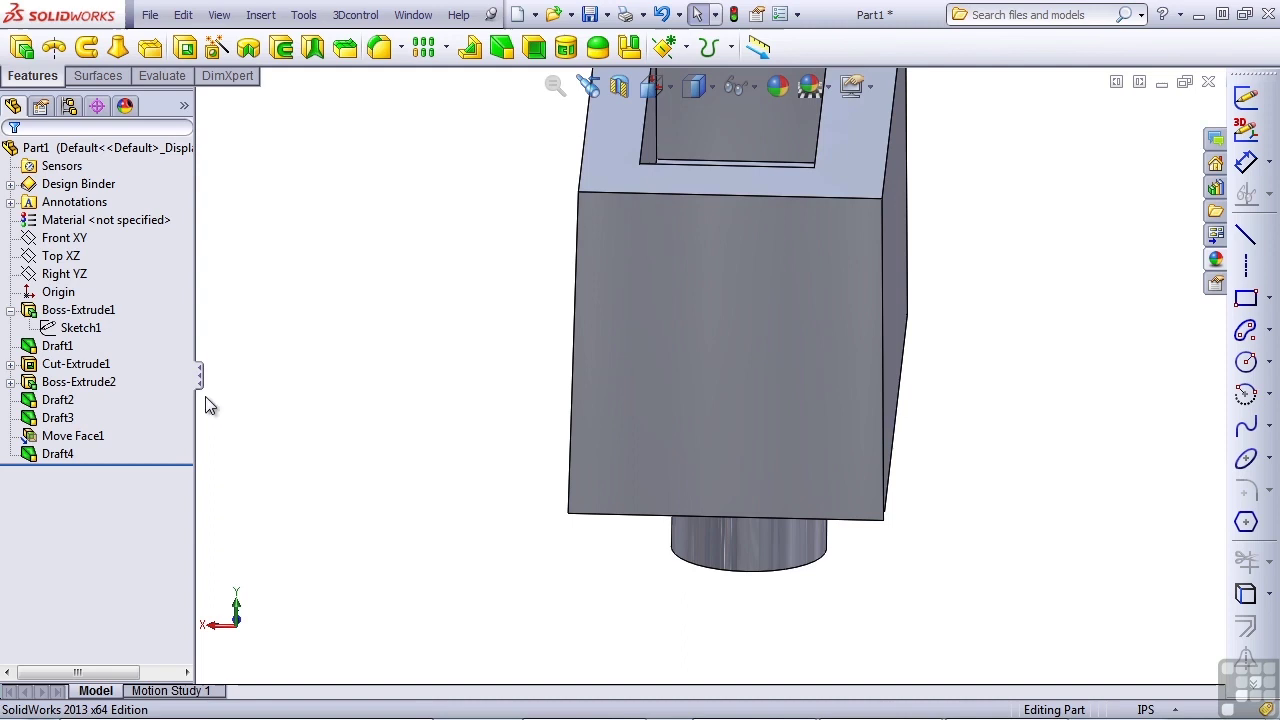
Roll the model back to before Draft4 and check the lengths of the end face's upper and lower edges
left_click_drag(112, 463, 120, 449)
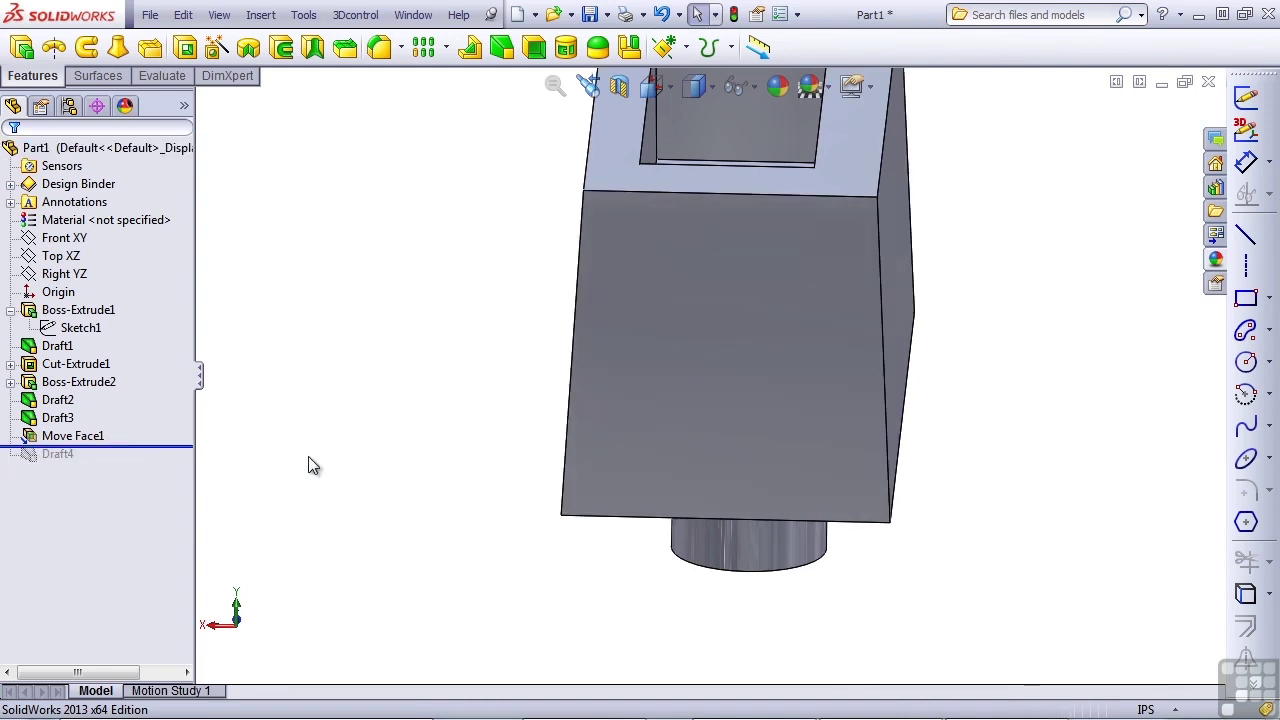
middle_click_drag(660, 424, 729, 213)
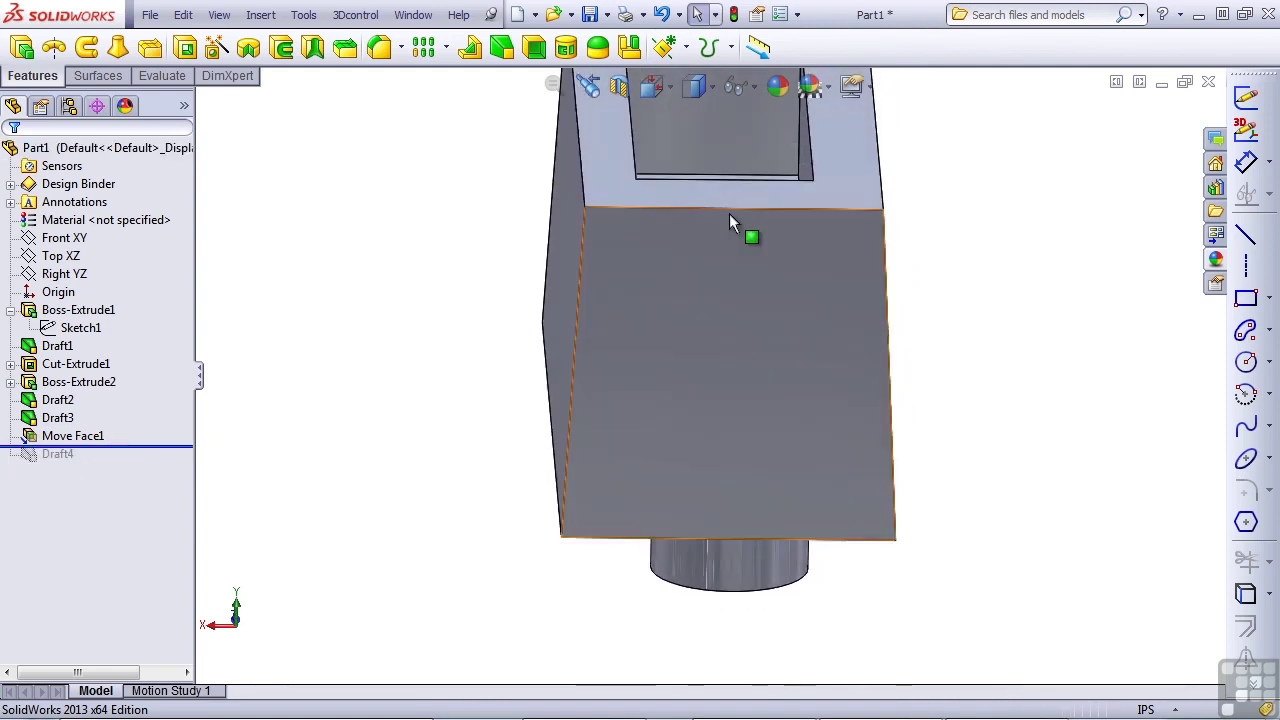
left_click(730, 210)
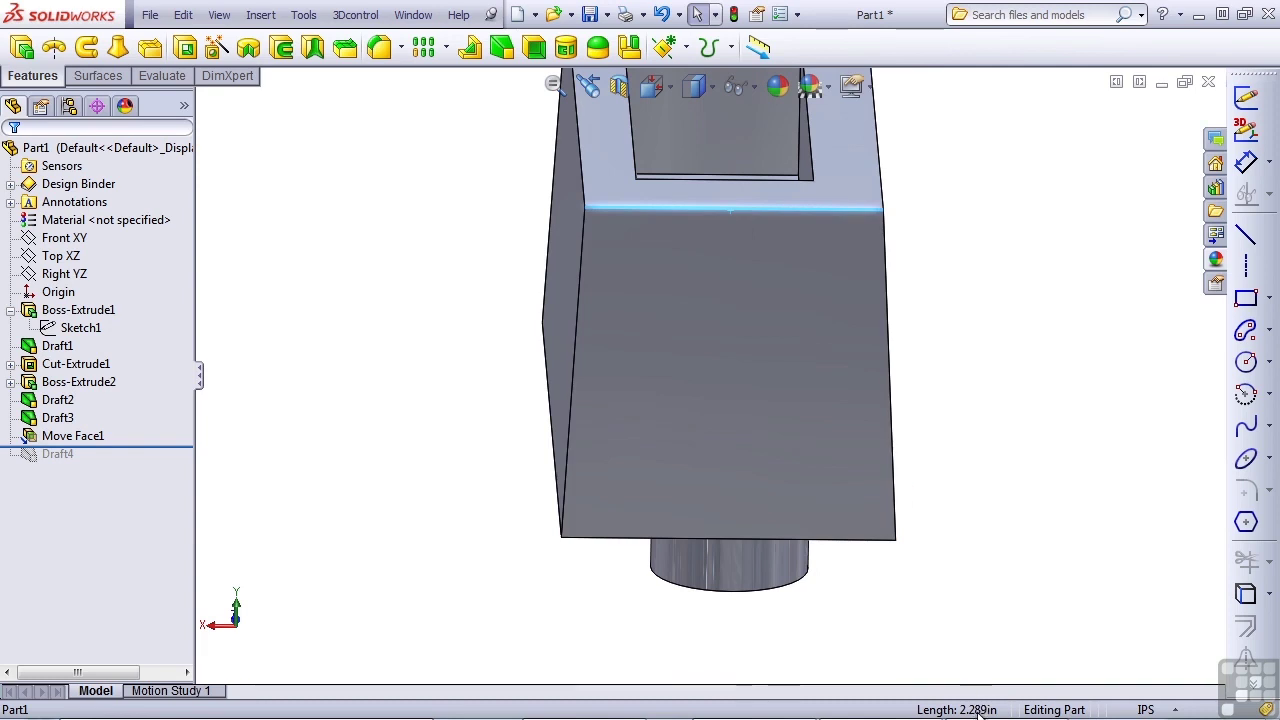
left_click(957, 663)
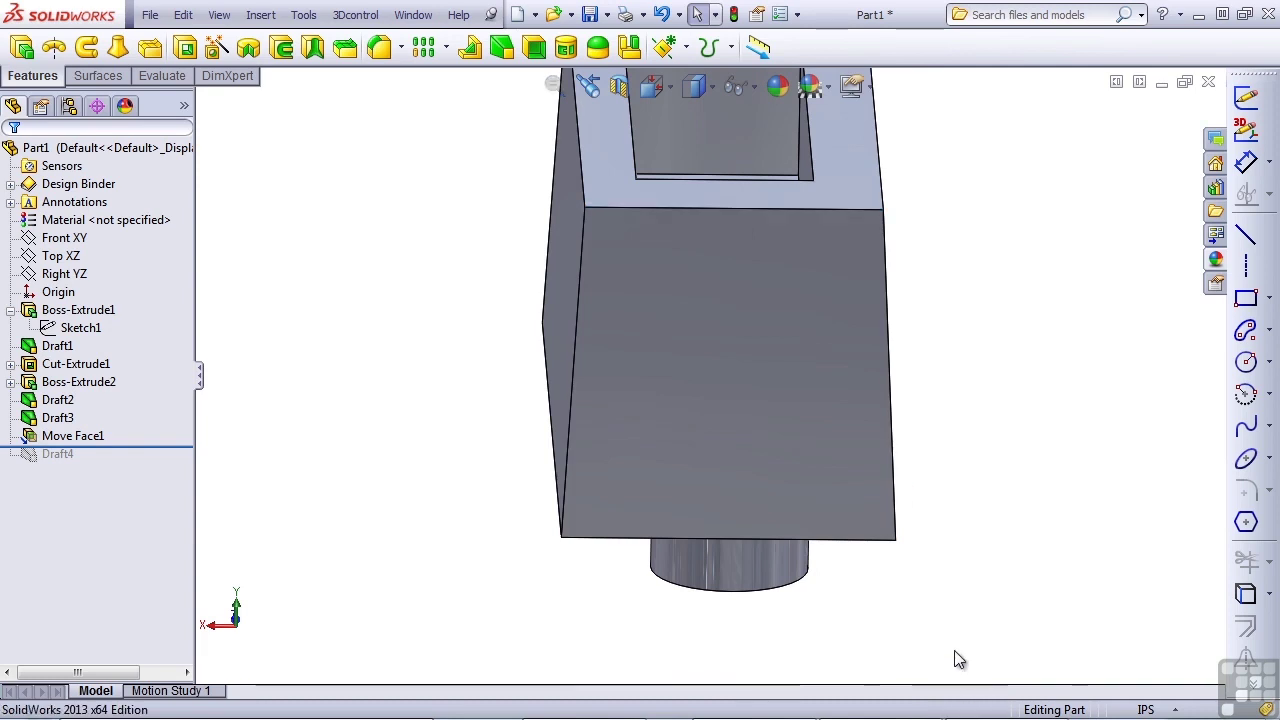
left_click(857, 539)
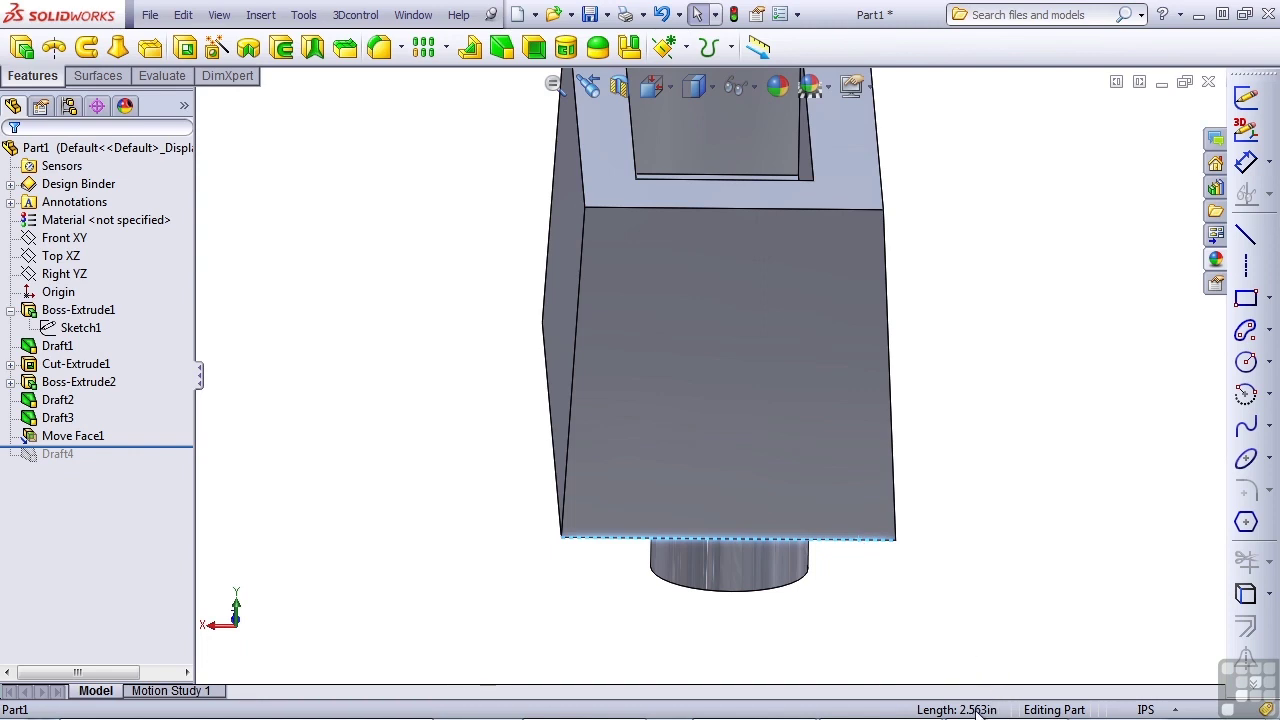
Roll the model forward to include Draft4 and check the lengths of the same end face's lower and upper edges
left_click_drag(149, 446, 125, 460)
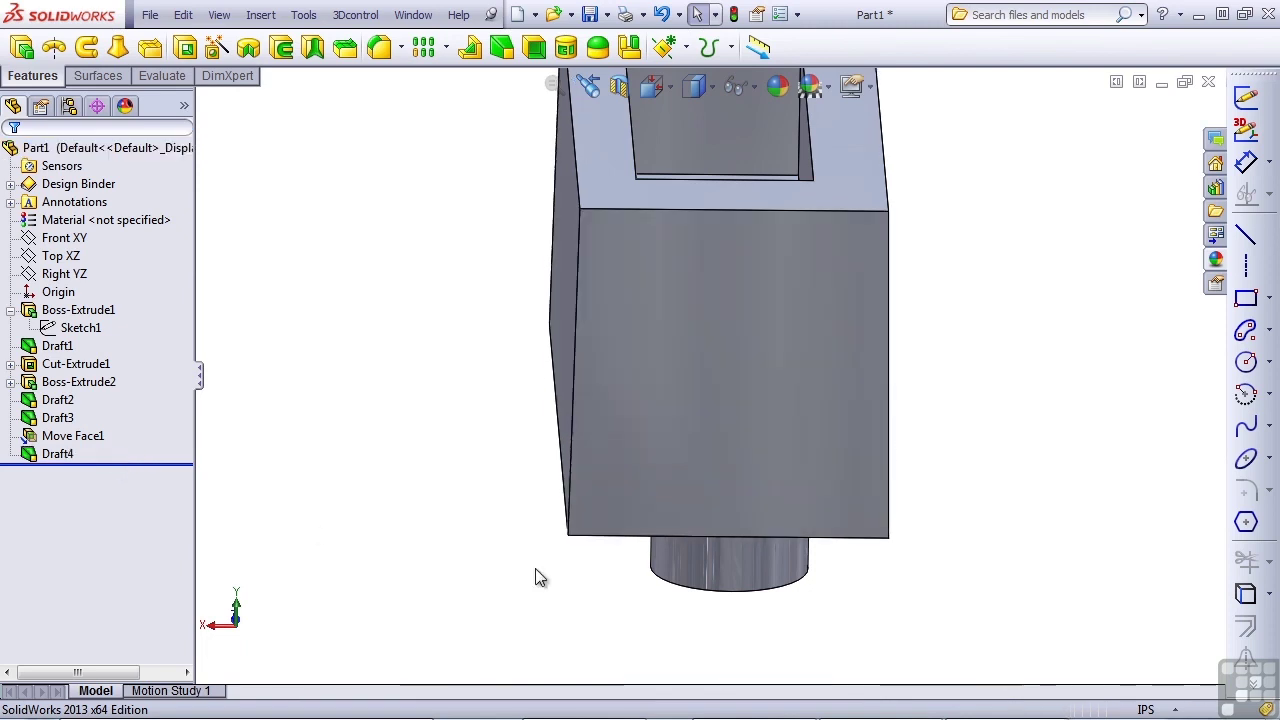
left_click(840, 538)
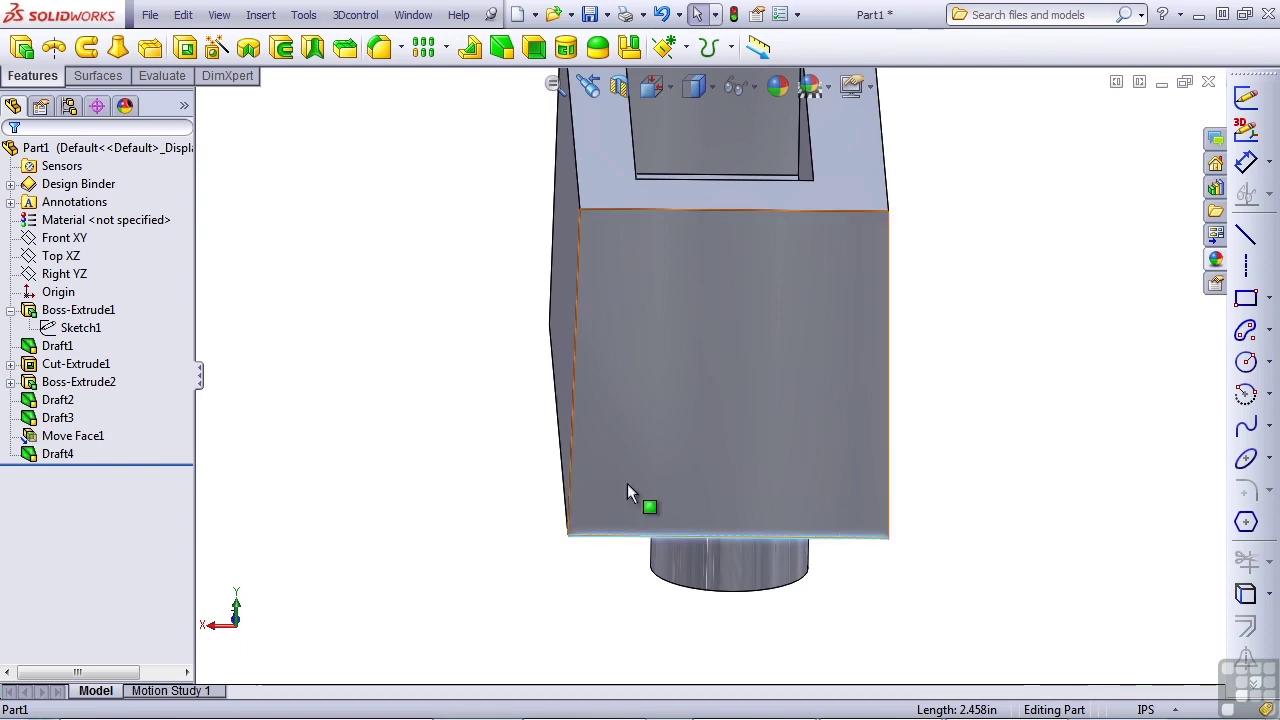
left_click(835, 282)
left_click(830, 210)
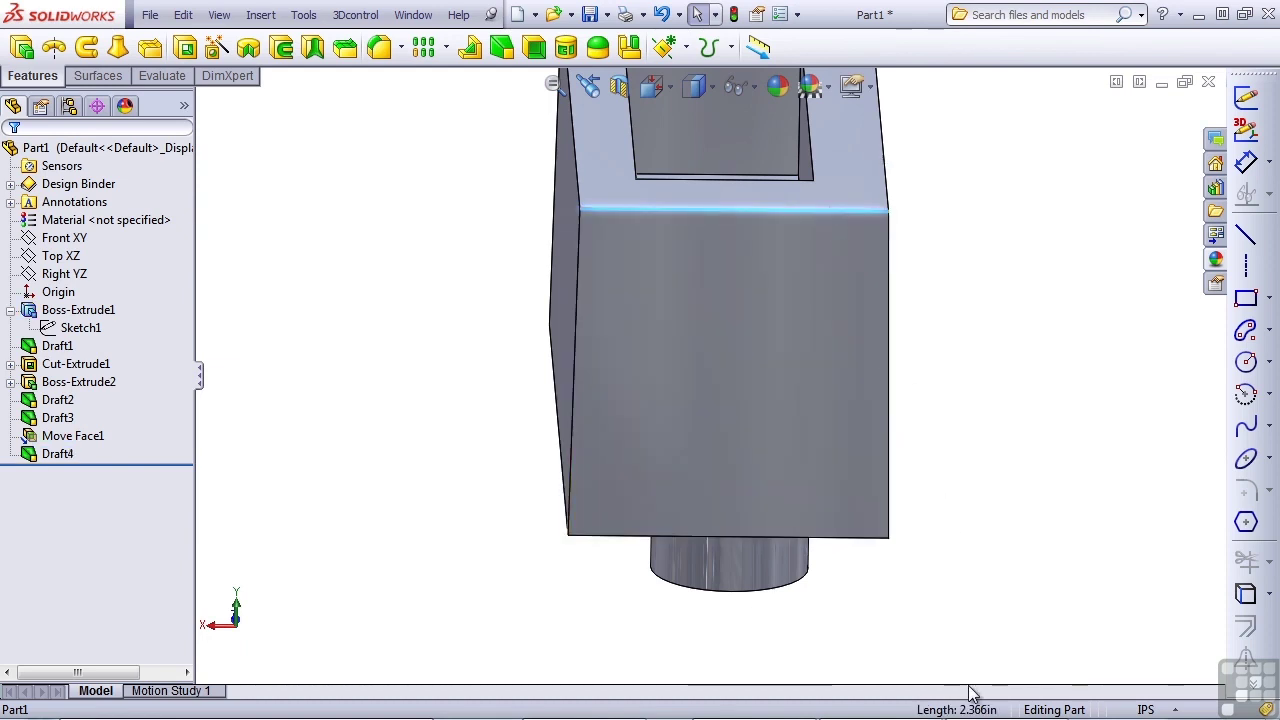
left_click(463, 562)
Examine the drafted block from its end and long sides to compare the side-face slopes
middle_click_drag(465, 385, 669, 260)
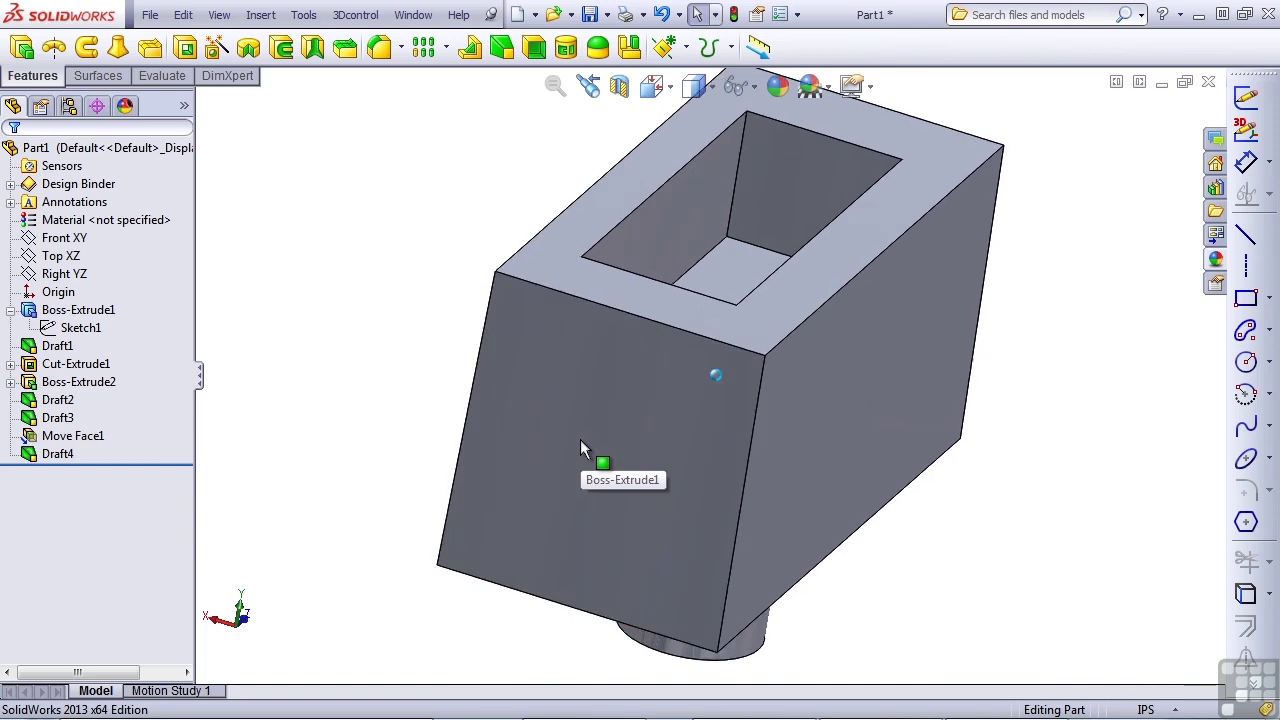
middle_click_drag(582, 446, 471, 443)
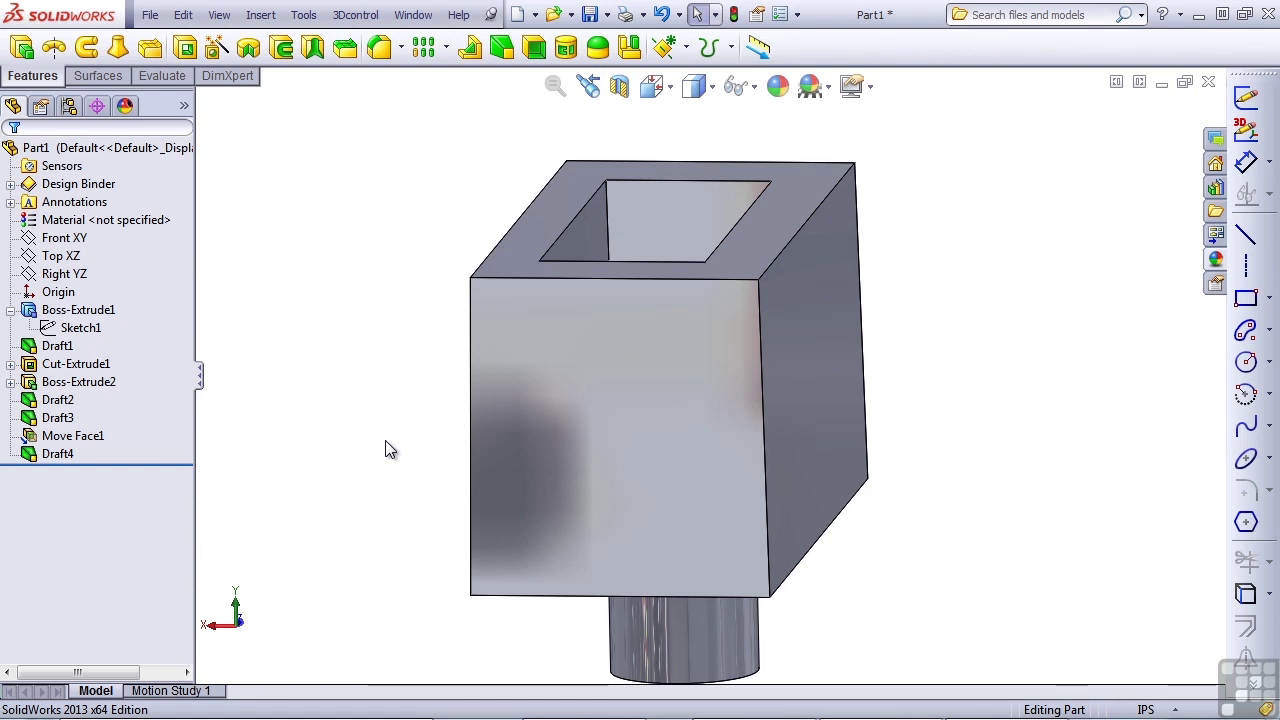
key("Left")
key("Left")
key("Left")
key("Left")
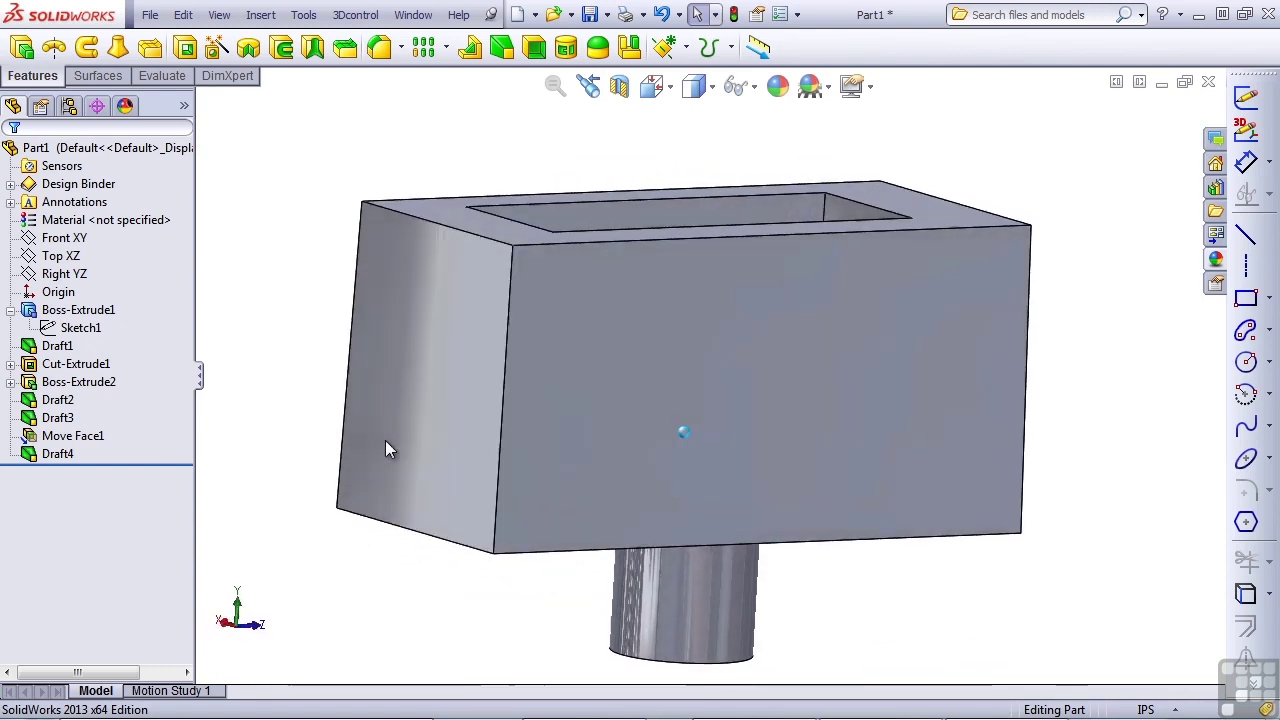
key("Left")
key("Left")
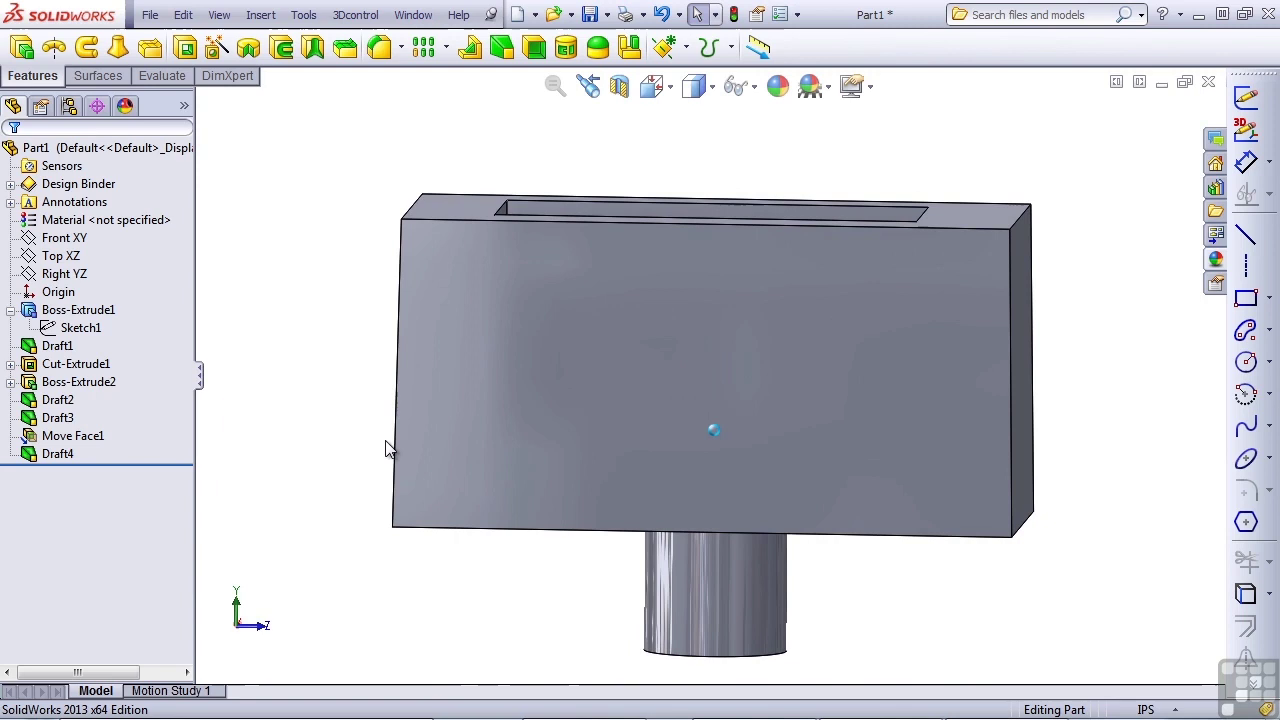
Create a part from the Infinite Skills Part Template and sketch a corner rectangle from the origin on the Front XY plane
left_click(518, 15)
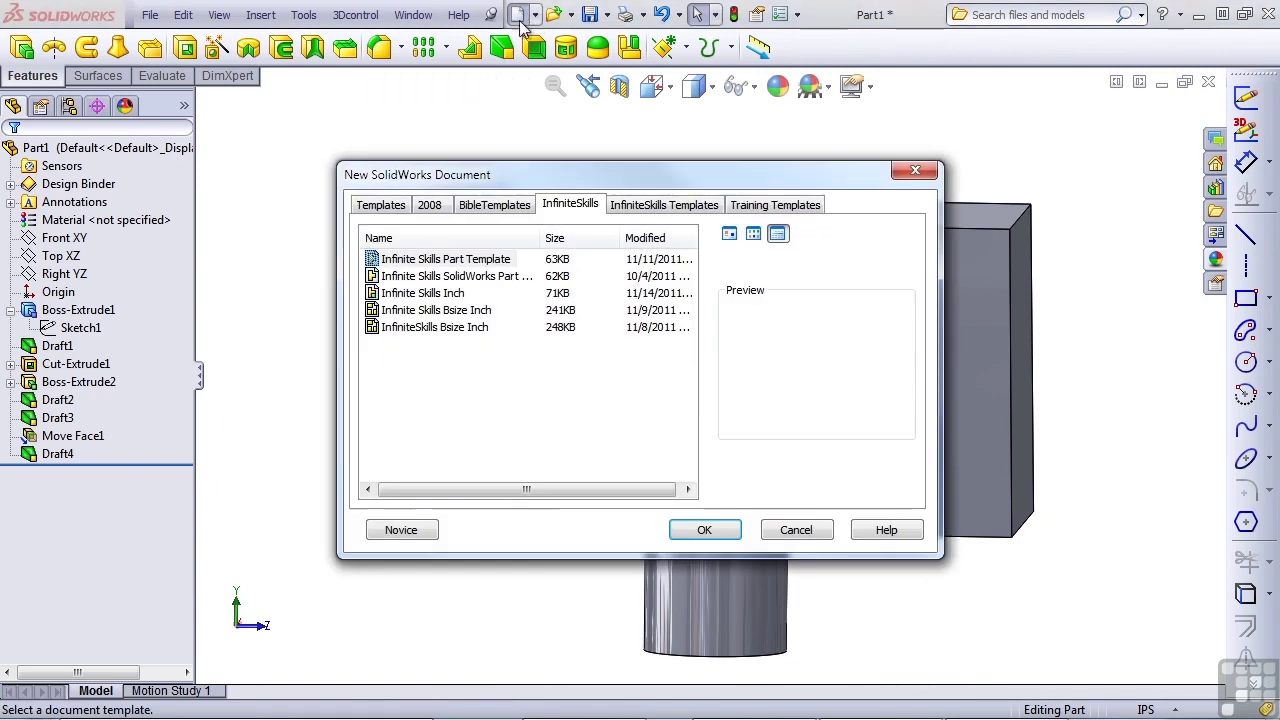
double_click(480, 261)
left_click(1245, 298)
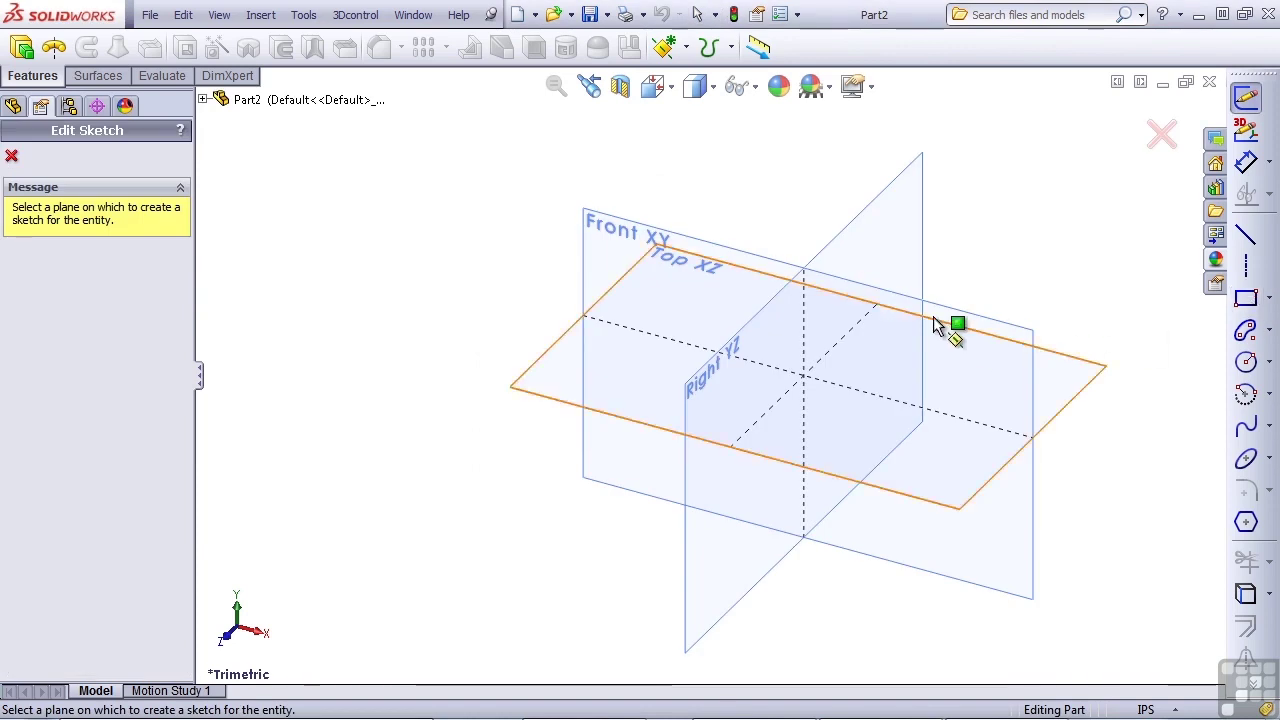
left_click(914, 306)
left_click(803, 375)
left_click(1049, 274)
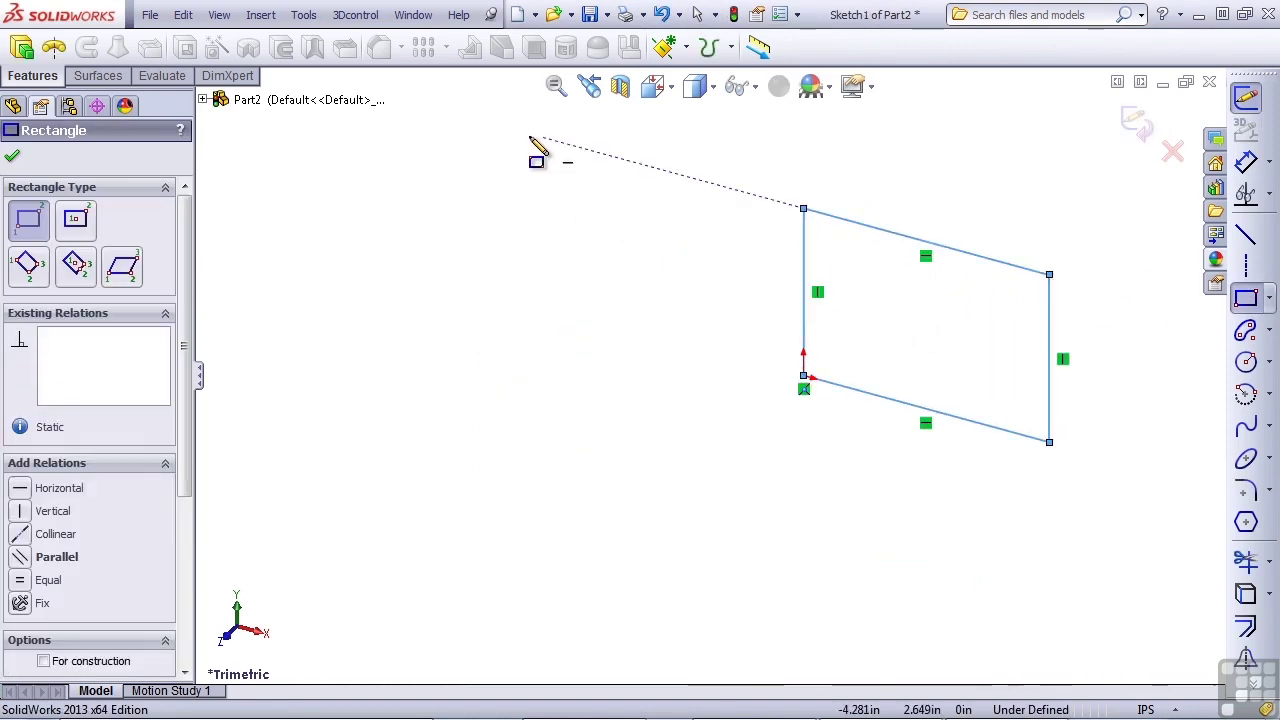
Extrude the rectangle forward into a solid block using a blind boss extrusion
left_click(22, 47)
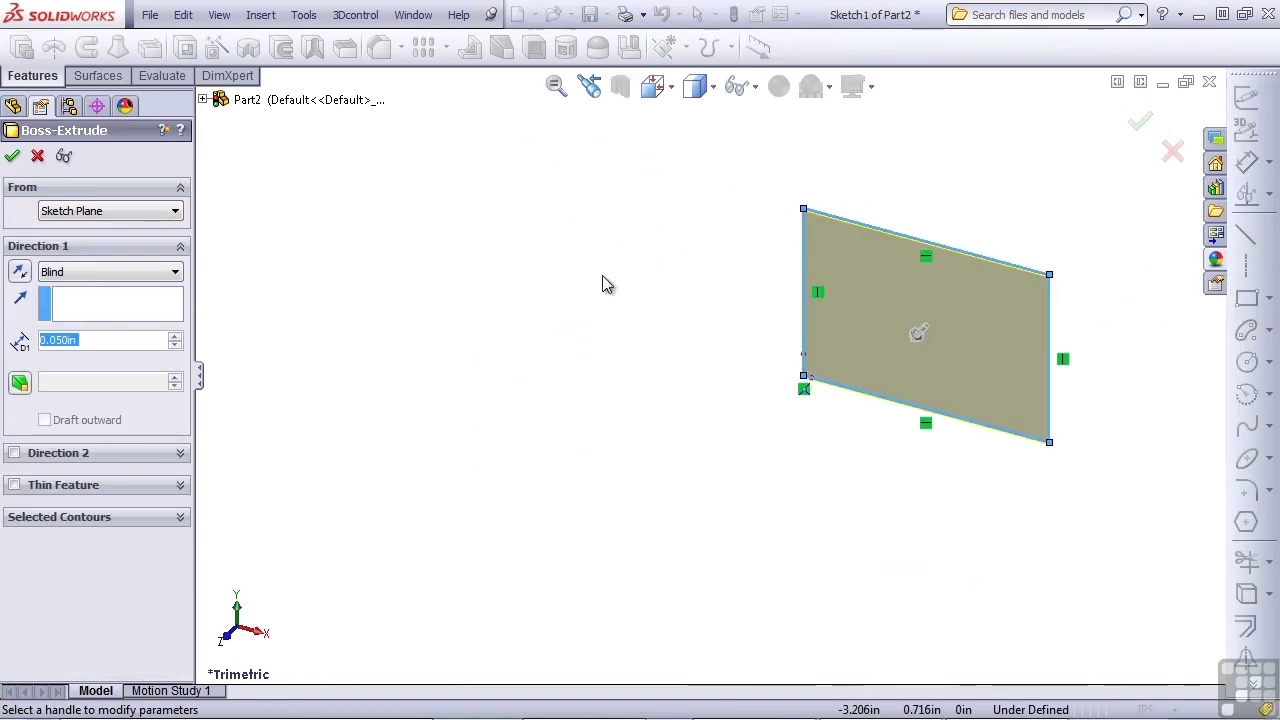
left_click(920, 338)
left_click(818, 411)
key("Return")
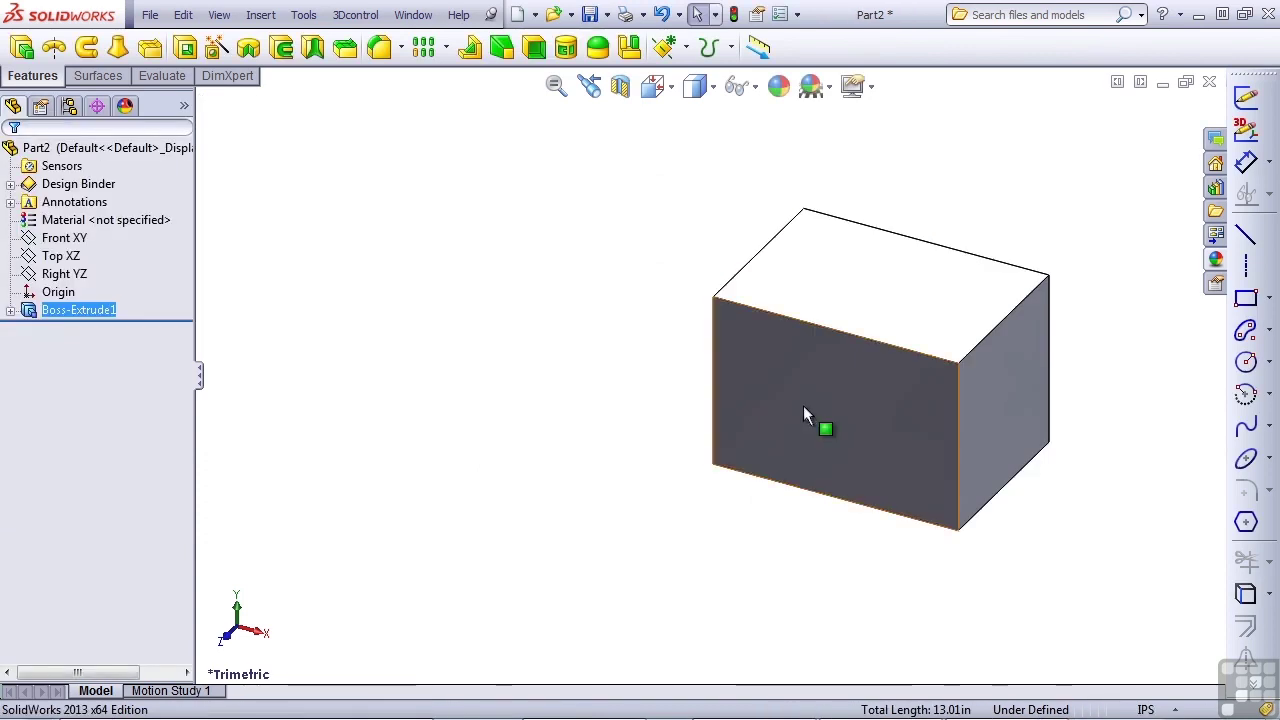
Sketch a shallow three-point arc of about 6.2 in radius across the block's front face, from its left edge to its right edge
key("ctrl+1")
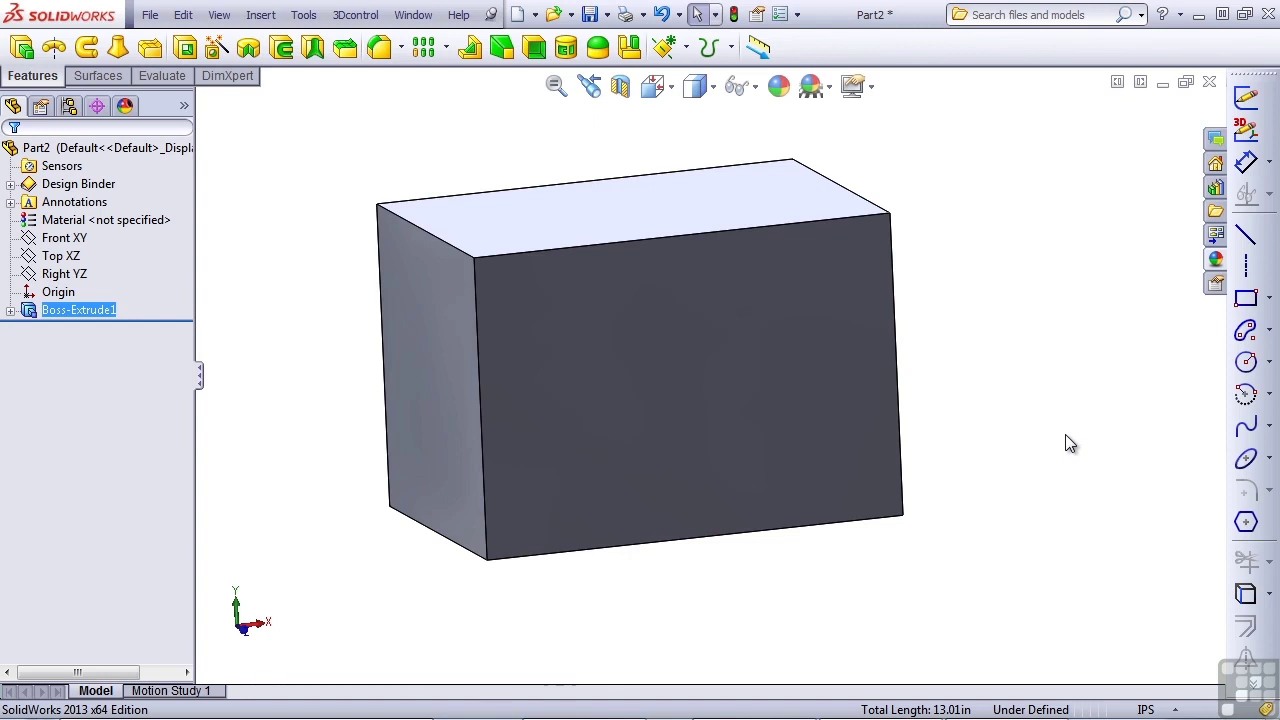
left_click(772, 397)
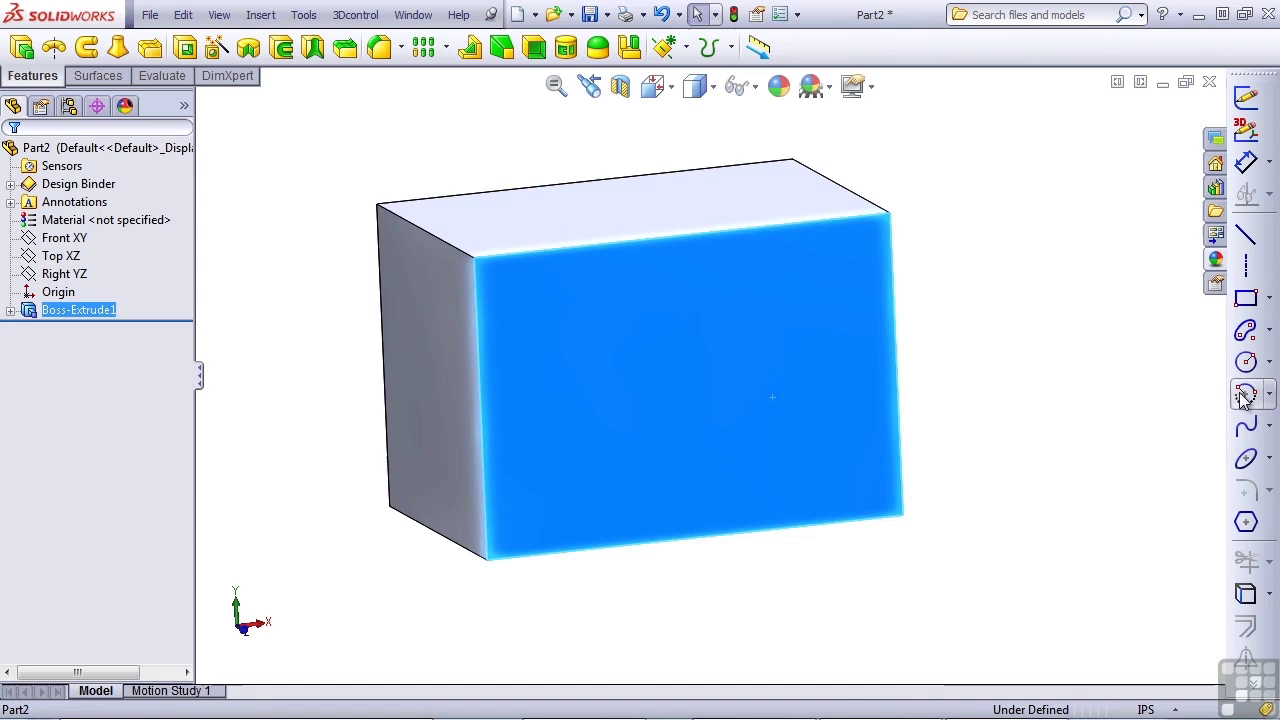
left_click(1272, 400)
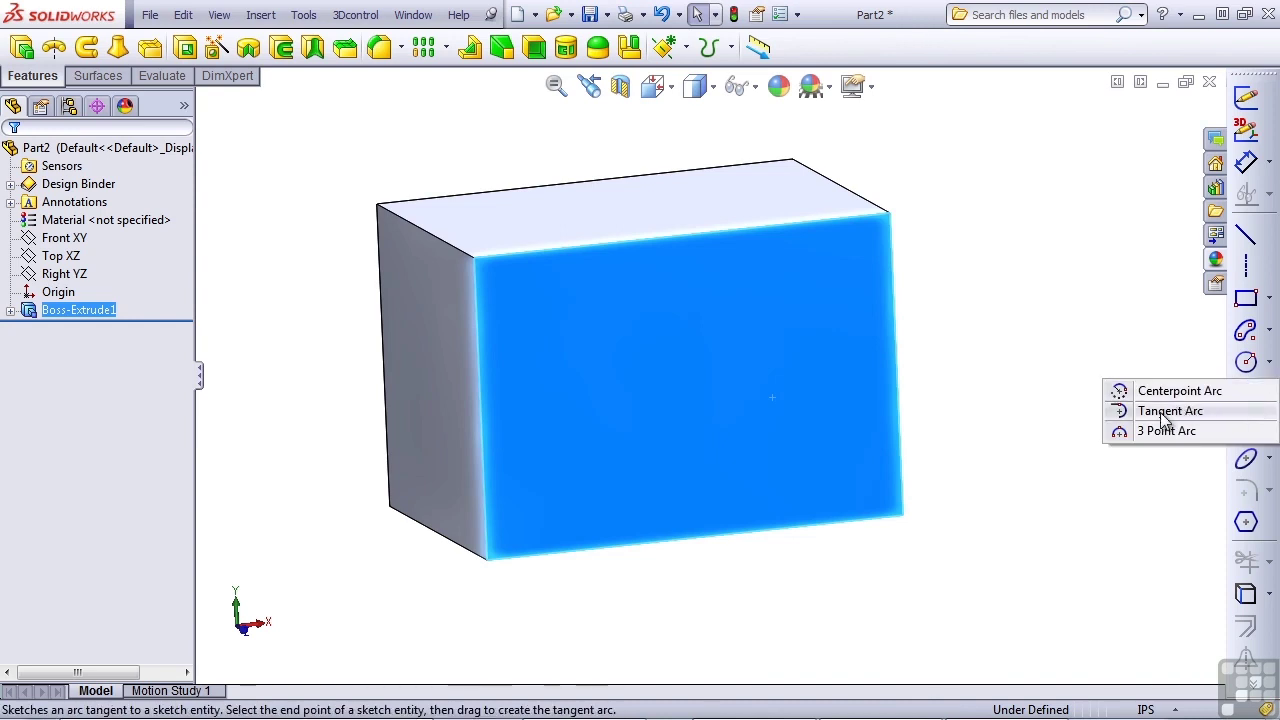
left_click(1075, 432)
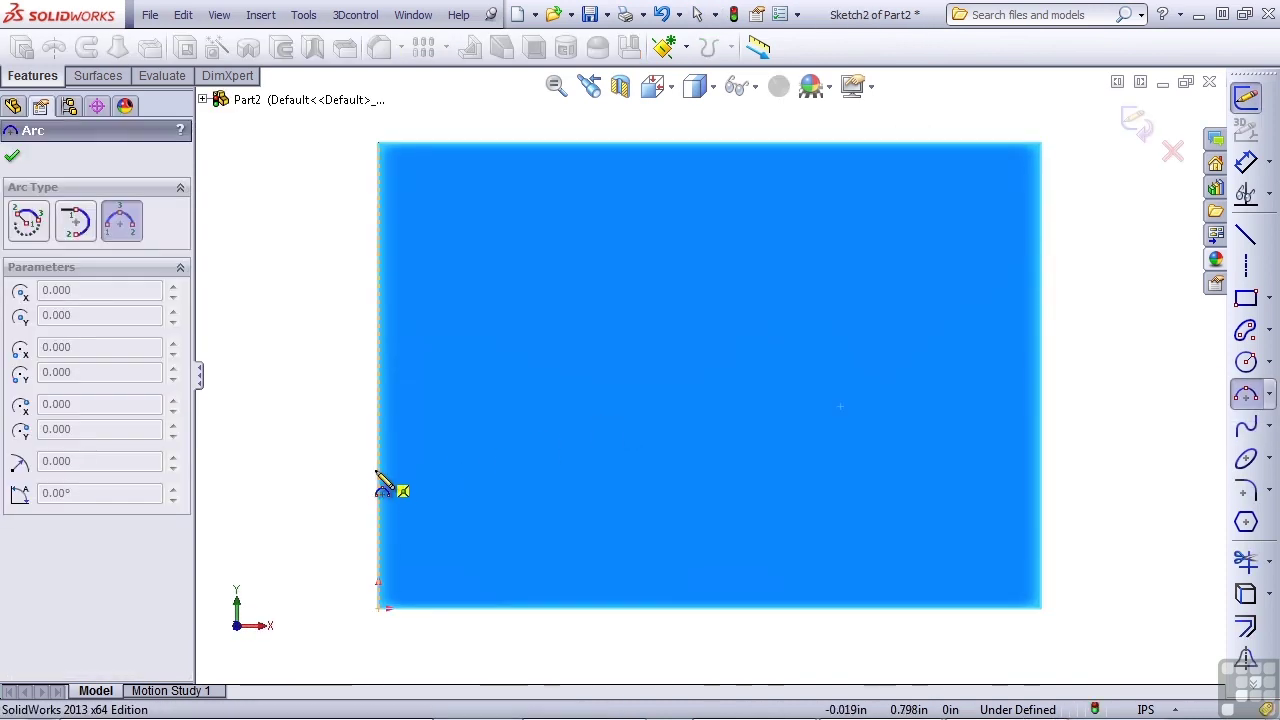
left_click(381, 473)
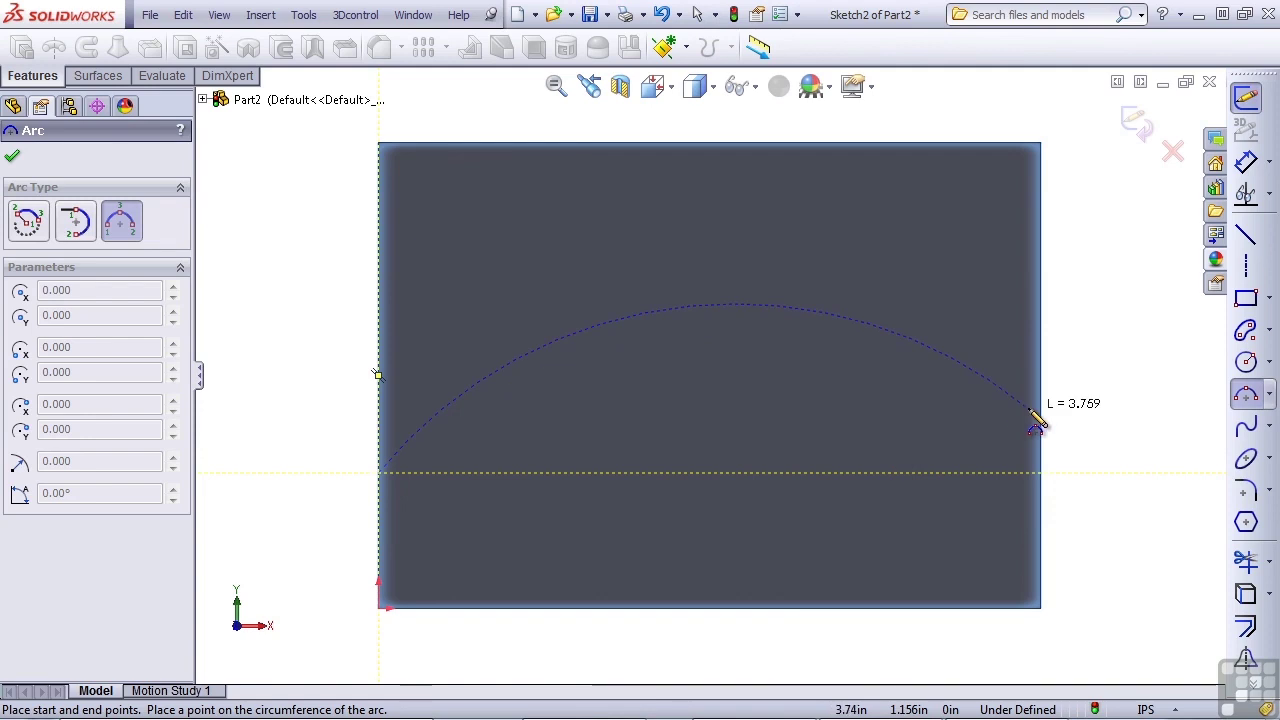
left_click(822, 463)
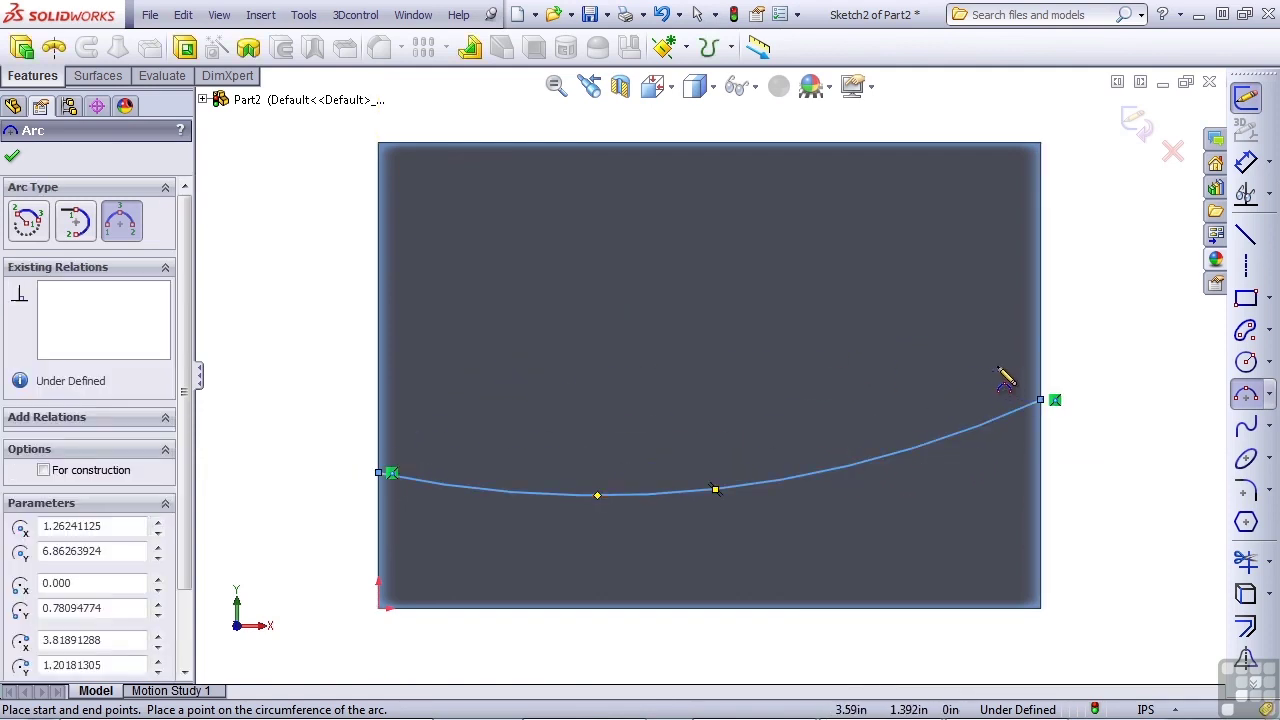
Split the block's four side faces with a Projection split line made from the arc sketch
left_click(731, 50)
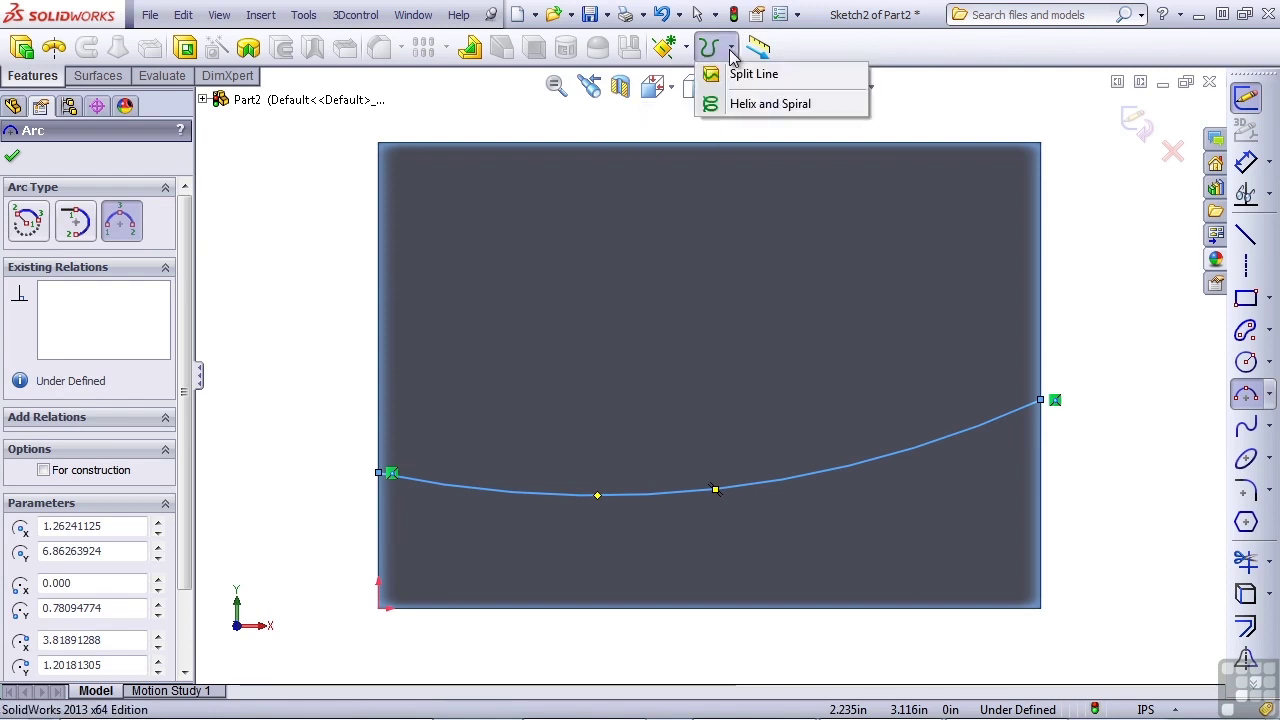
left_click(752, 74)
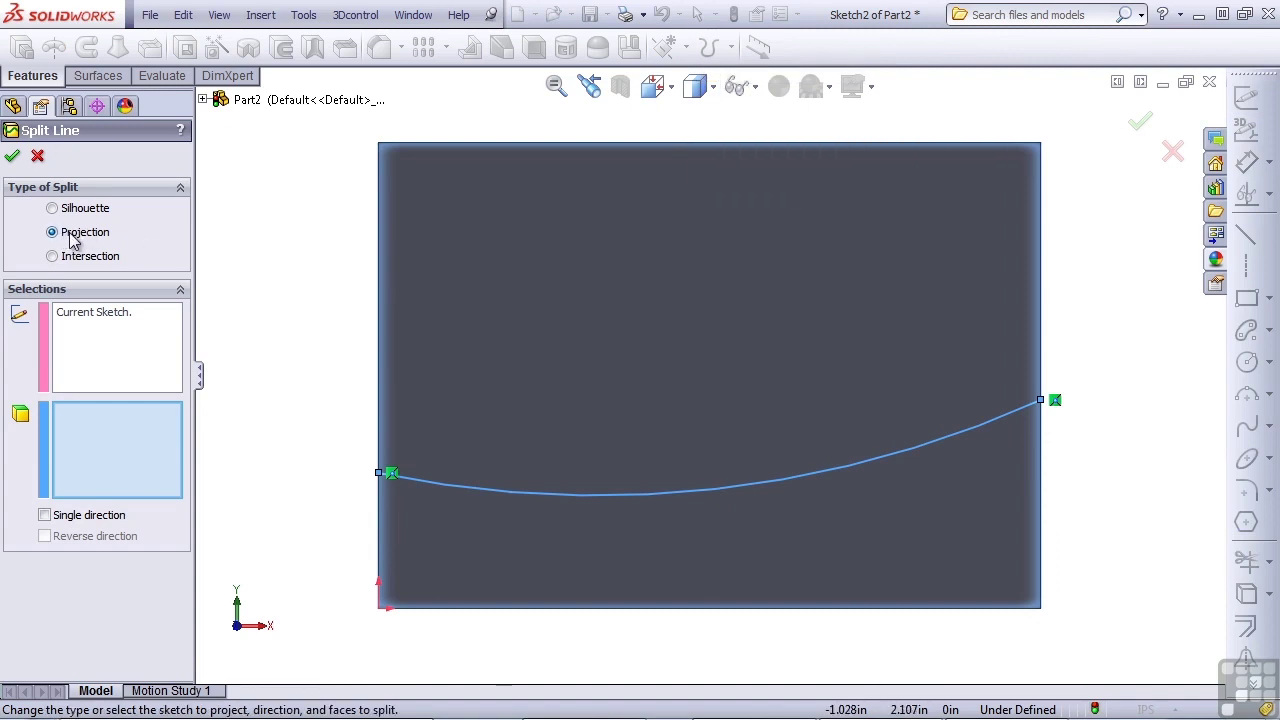
left_click(112, 321)
left_click(121, 421)
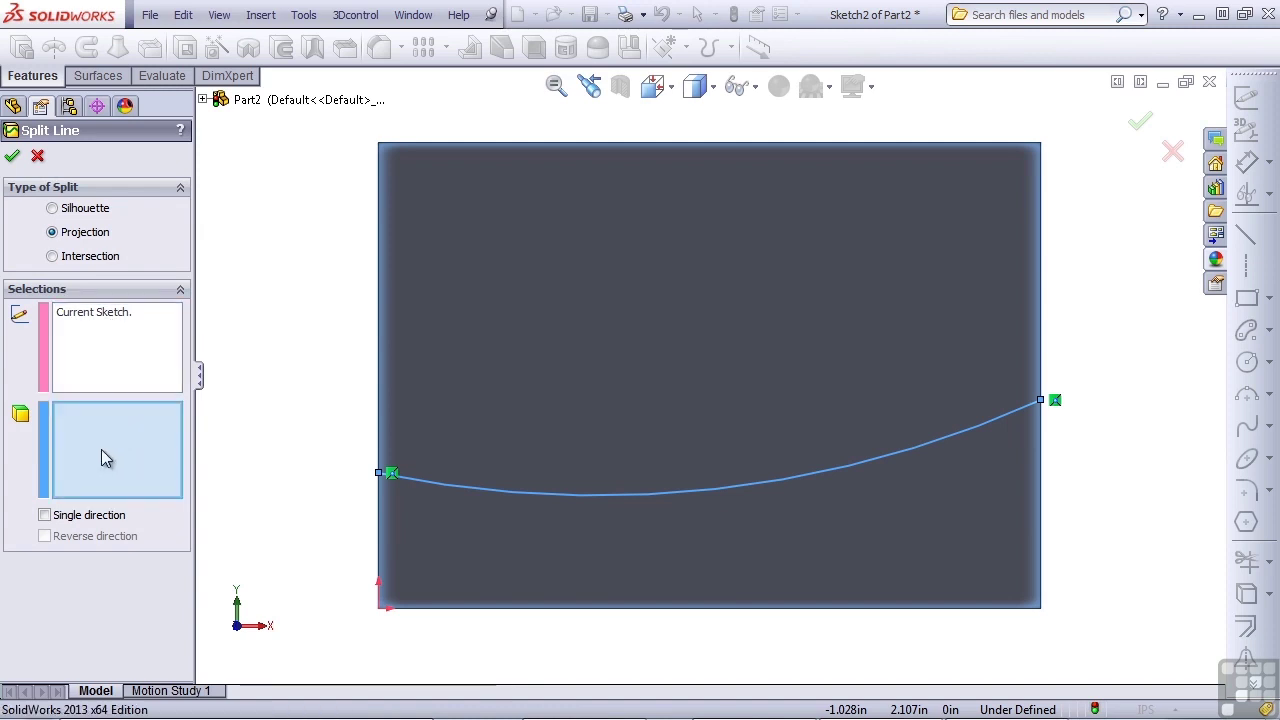
left_click(527, 400)
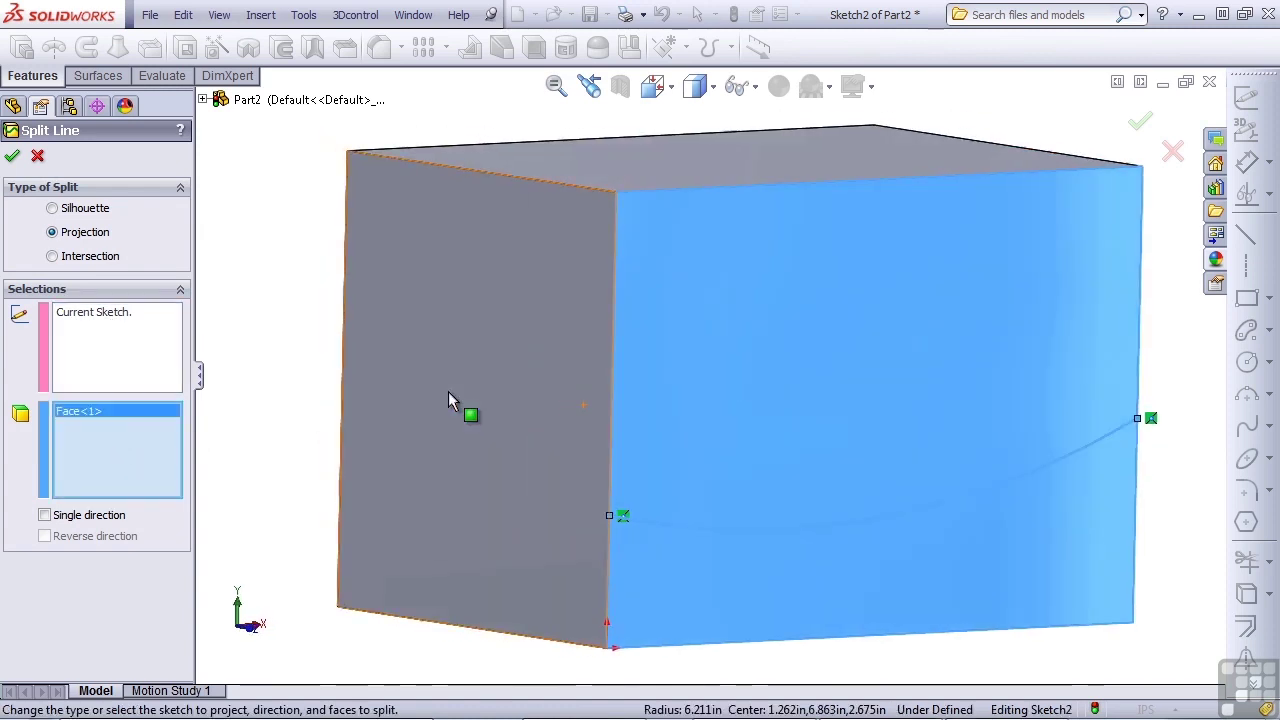
left_click(449, 391)
left_click(534, 387)
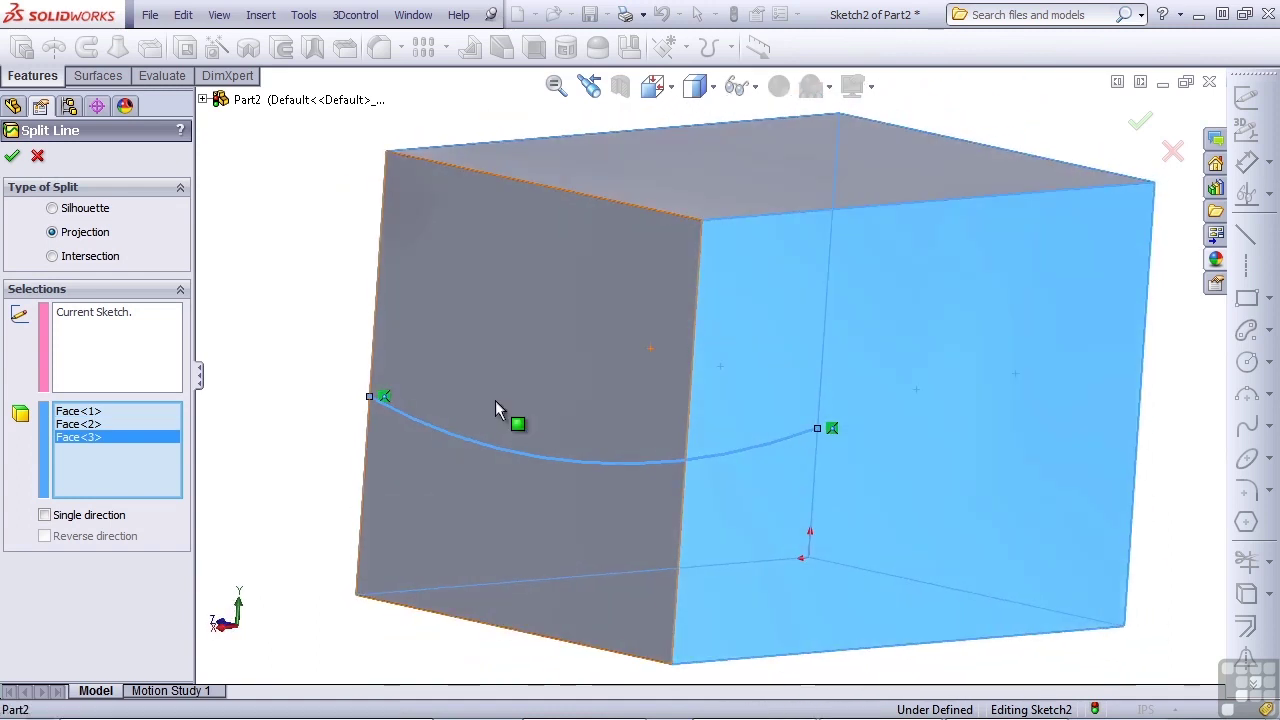
left_click(496, 404)
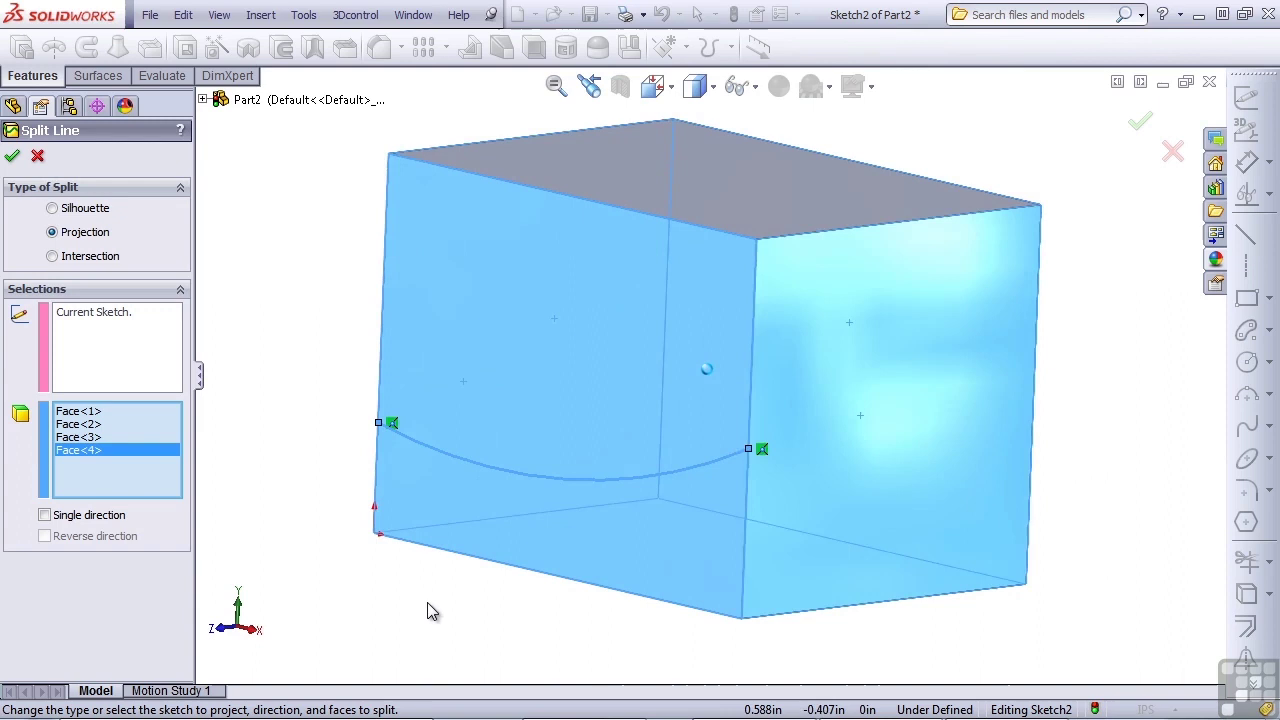
left_click(12, 156)
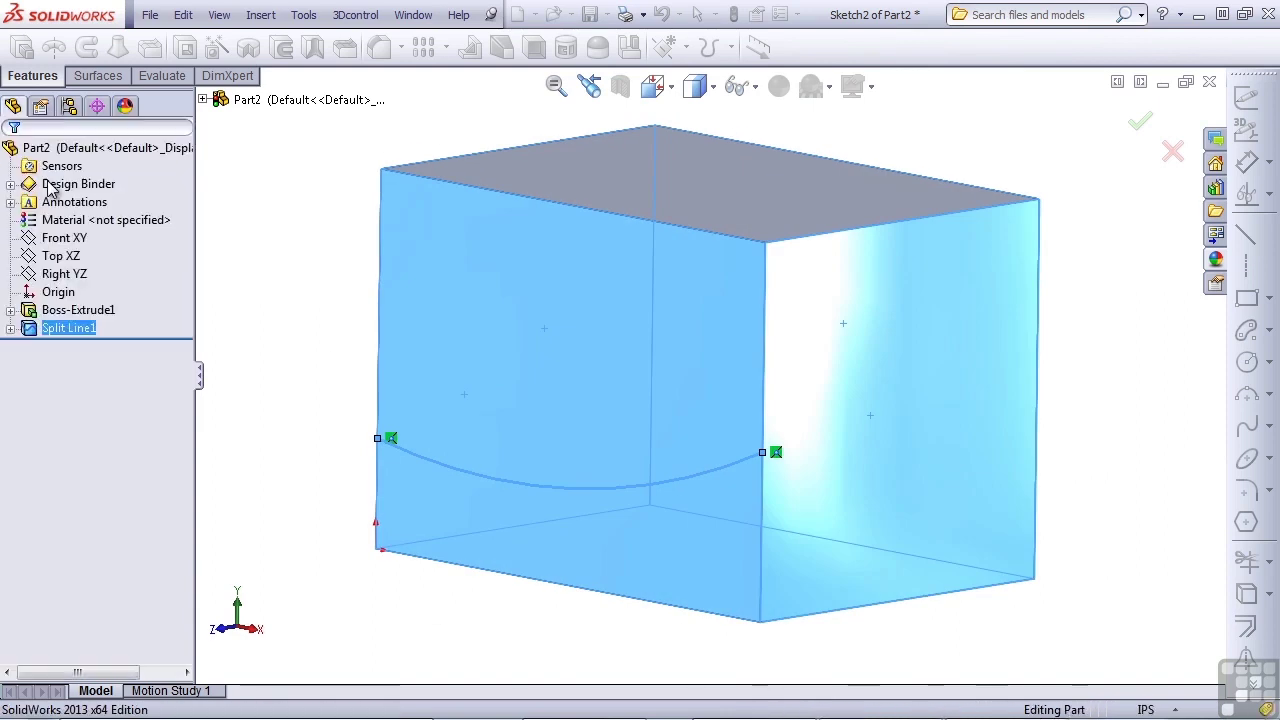
left_click(415, 541)
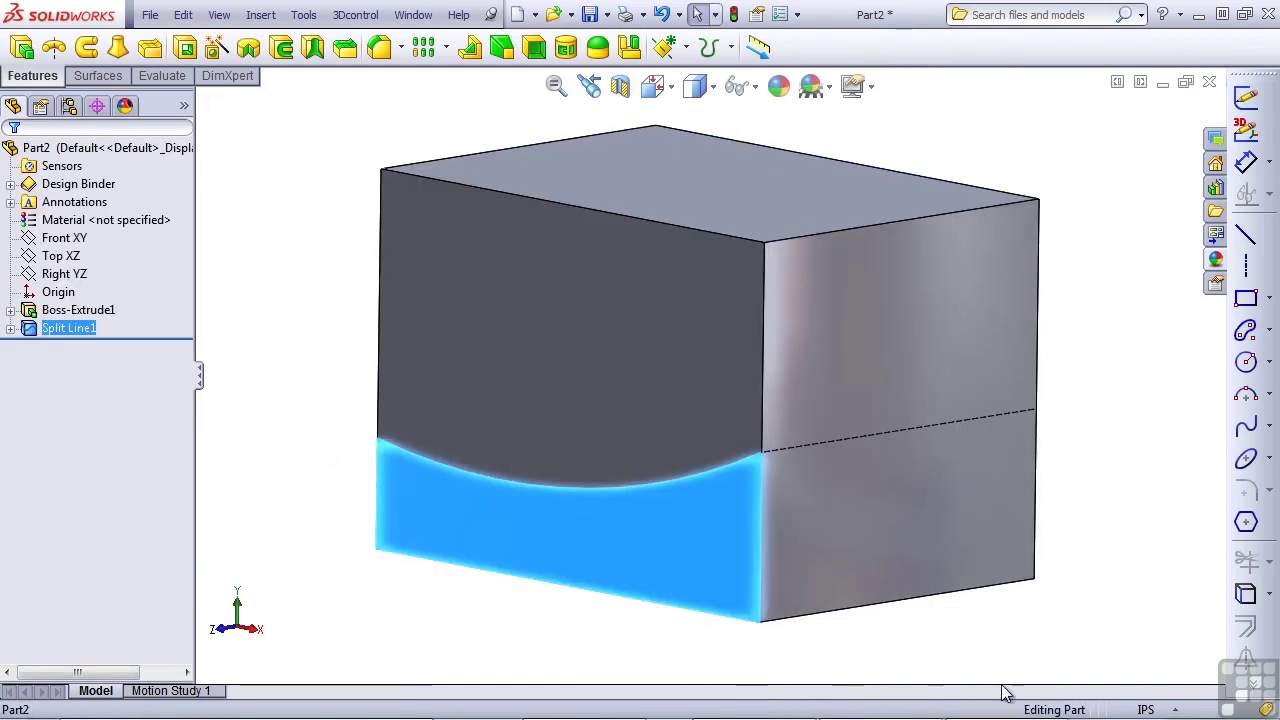
left_click(1020, 645)
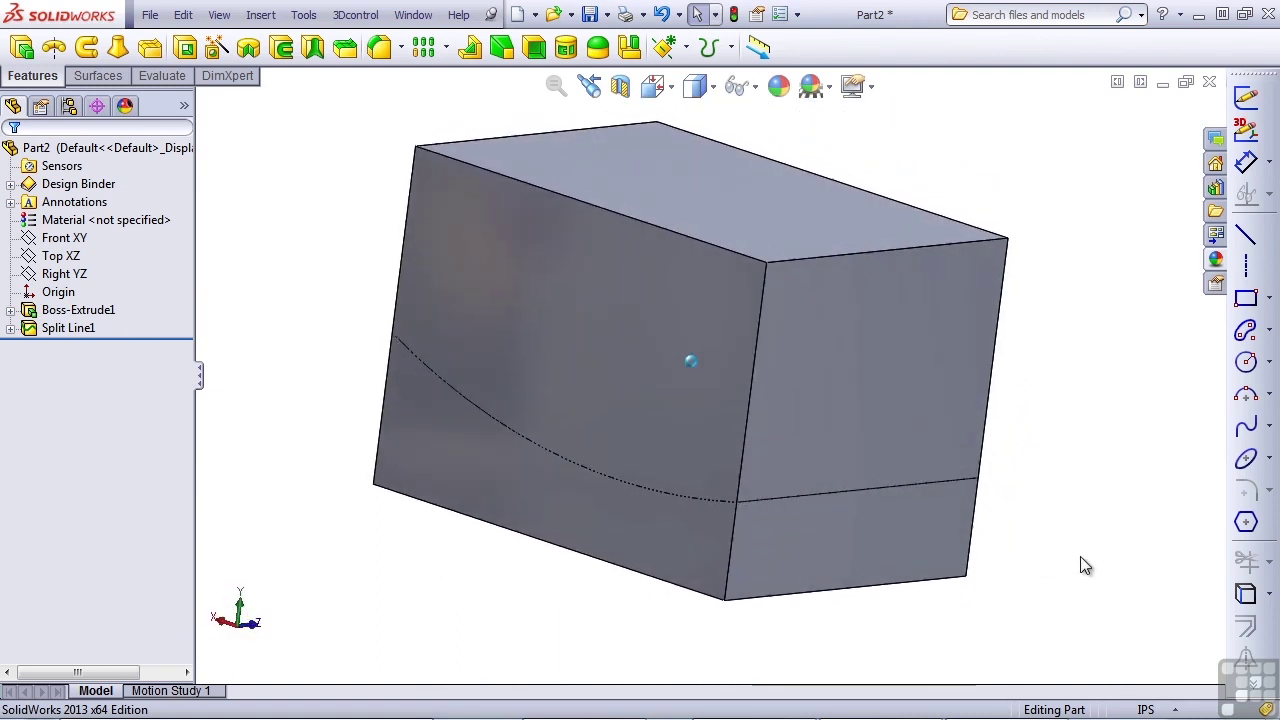
Start a Parting line draft with a 5° angle, using the block's top face as the direction of pull
left_click(501, 48)
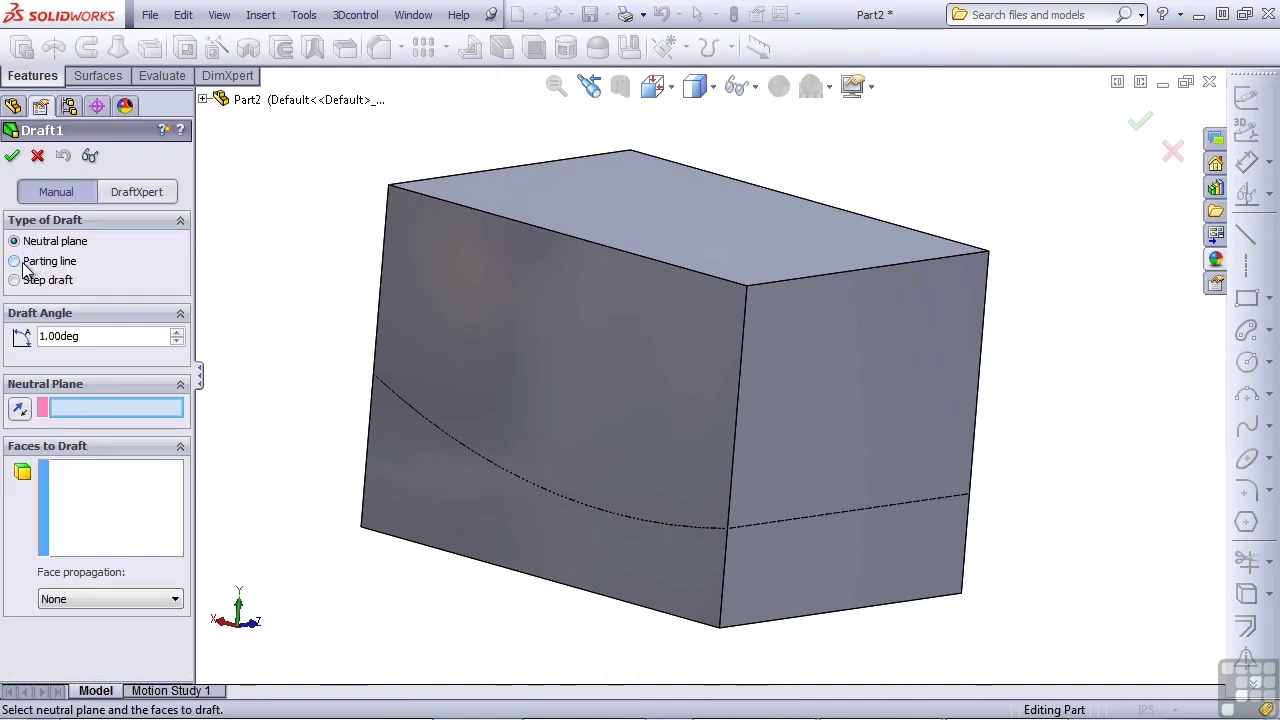
left_click(14, 262)
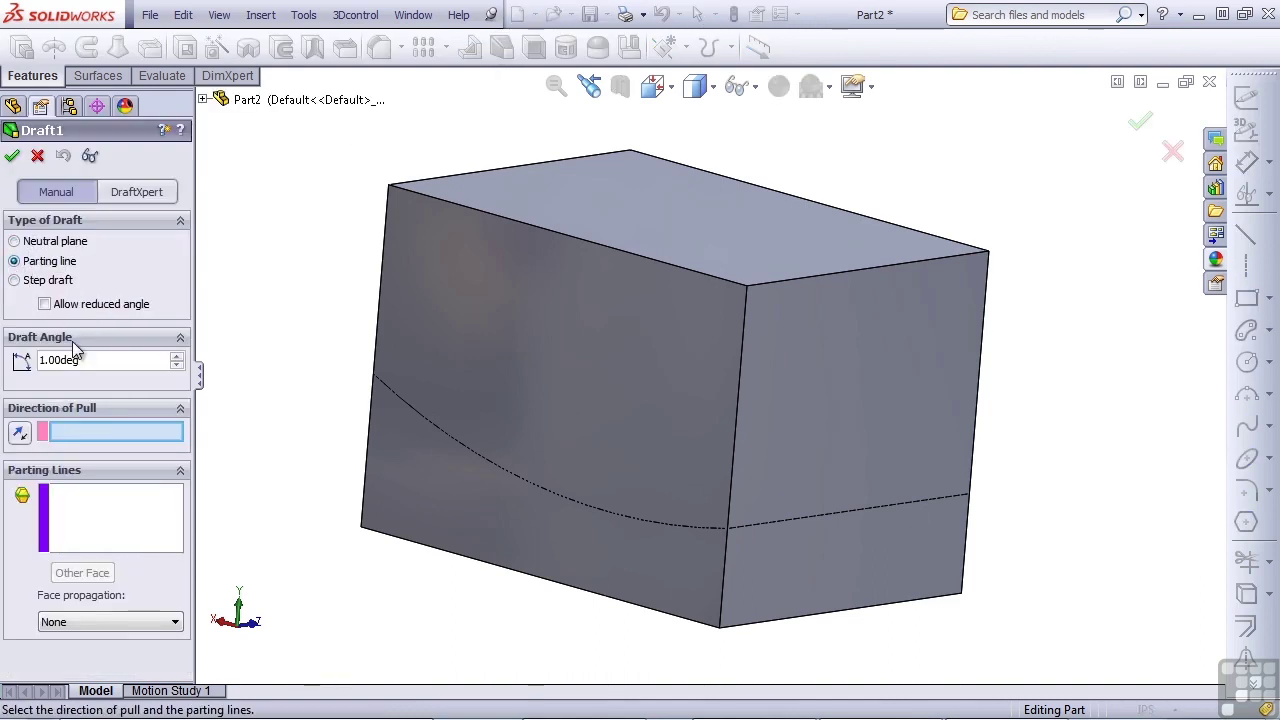
type("5")
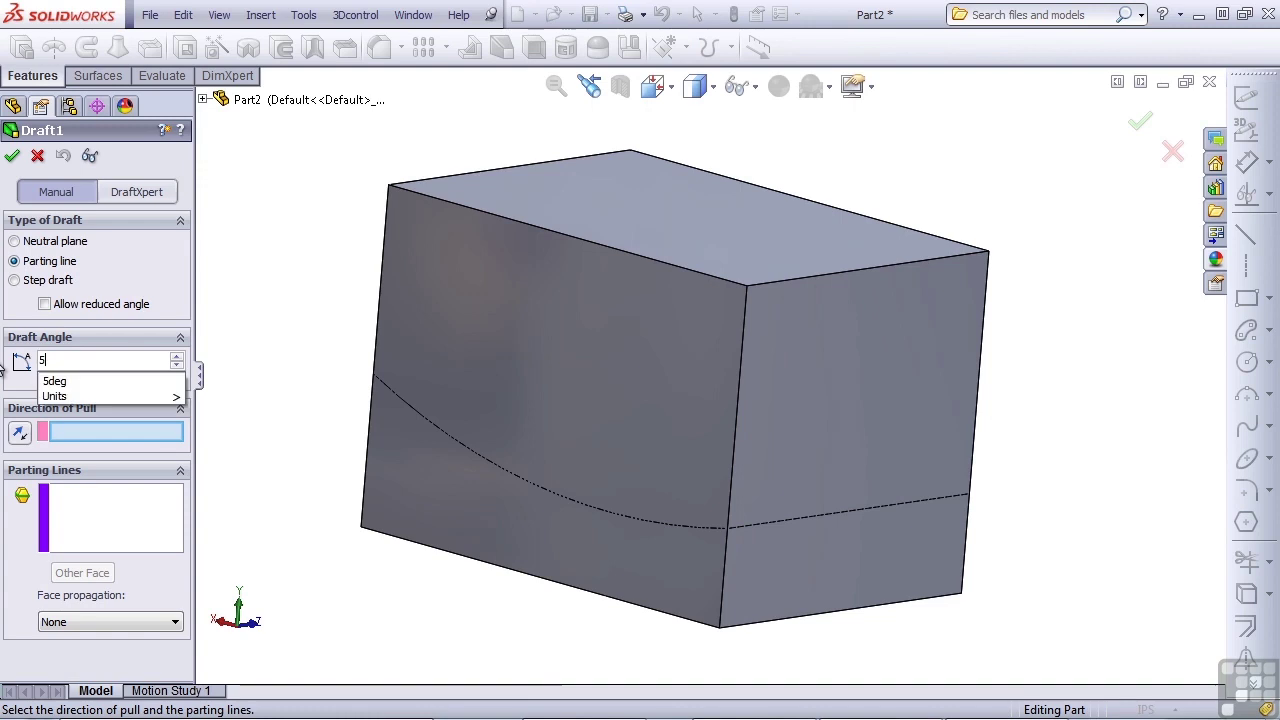
key("Return")
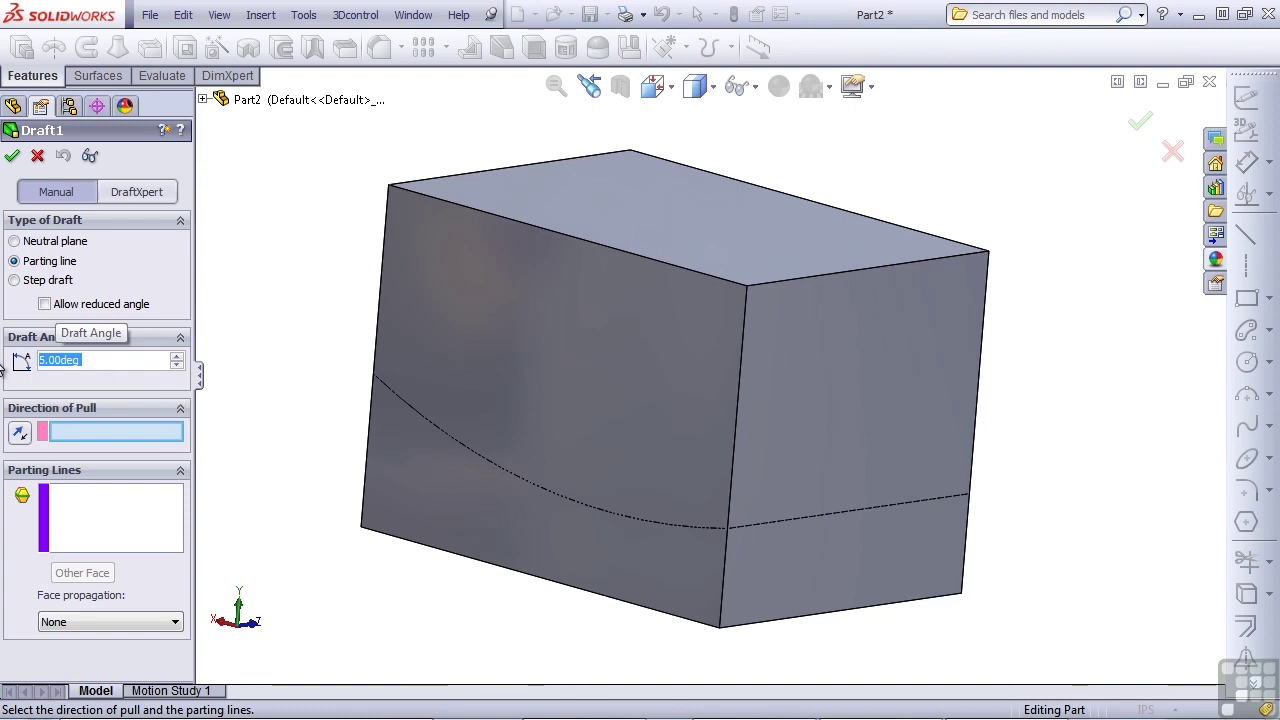
left_click(123, 433)
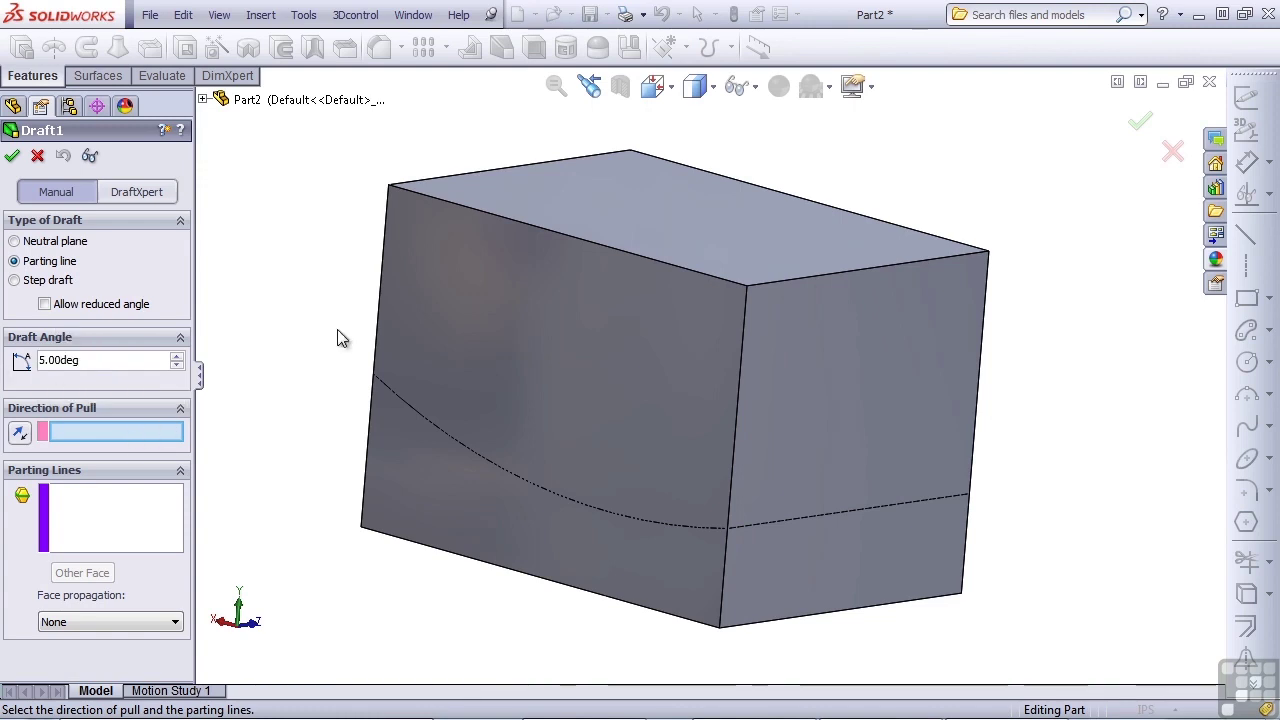
left_click(711, 213)
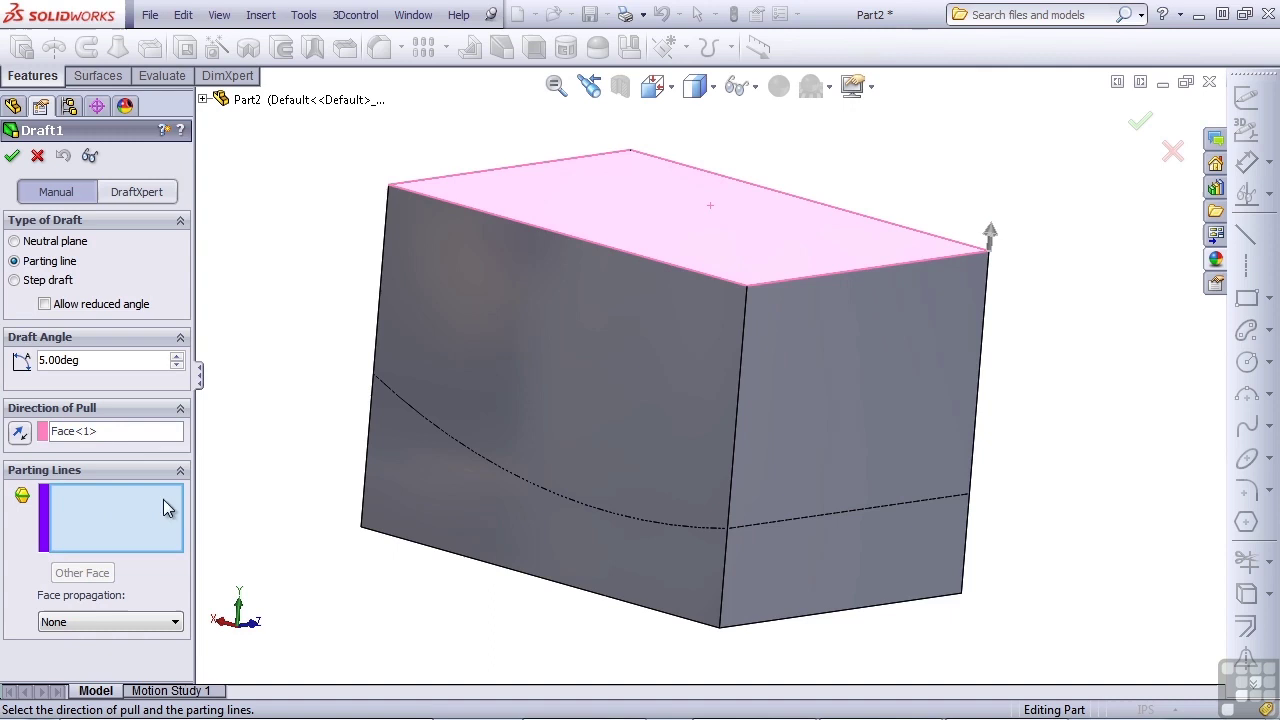
Add the four split edges around the block's sides as the draft's parting lines
left_click(484, 463)
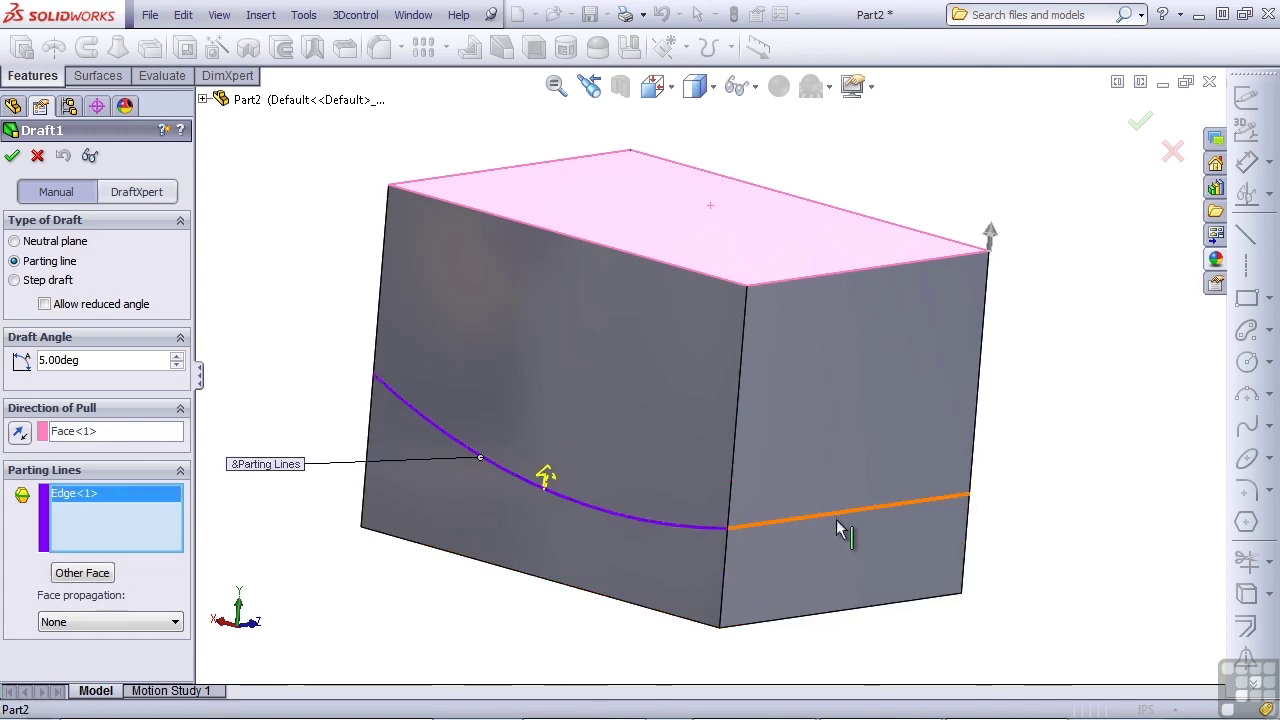
left_click(840, 523)
middle_click_drag(840, 523, 535, 478)
left_click(791, 500)
left_click(775, 470)
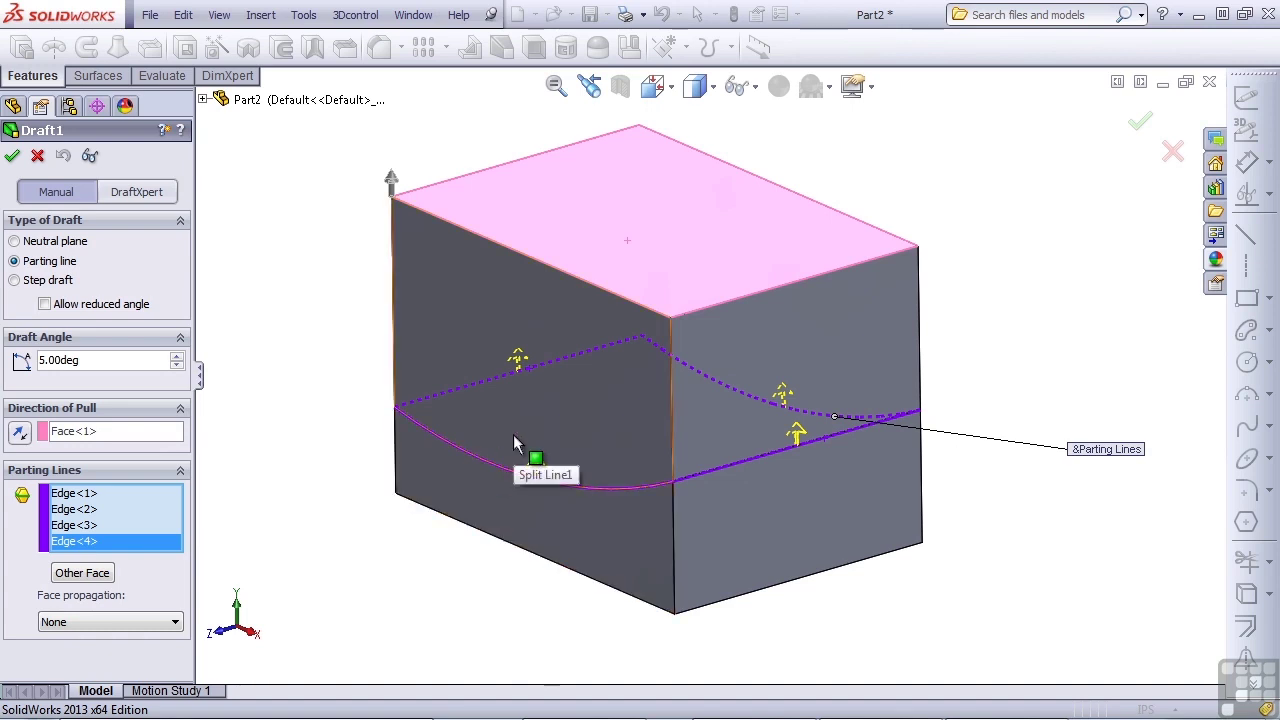
Flip the front curved parting line's draft to the lower face and back to the upper face, and create the draft
left_click(78, 525)
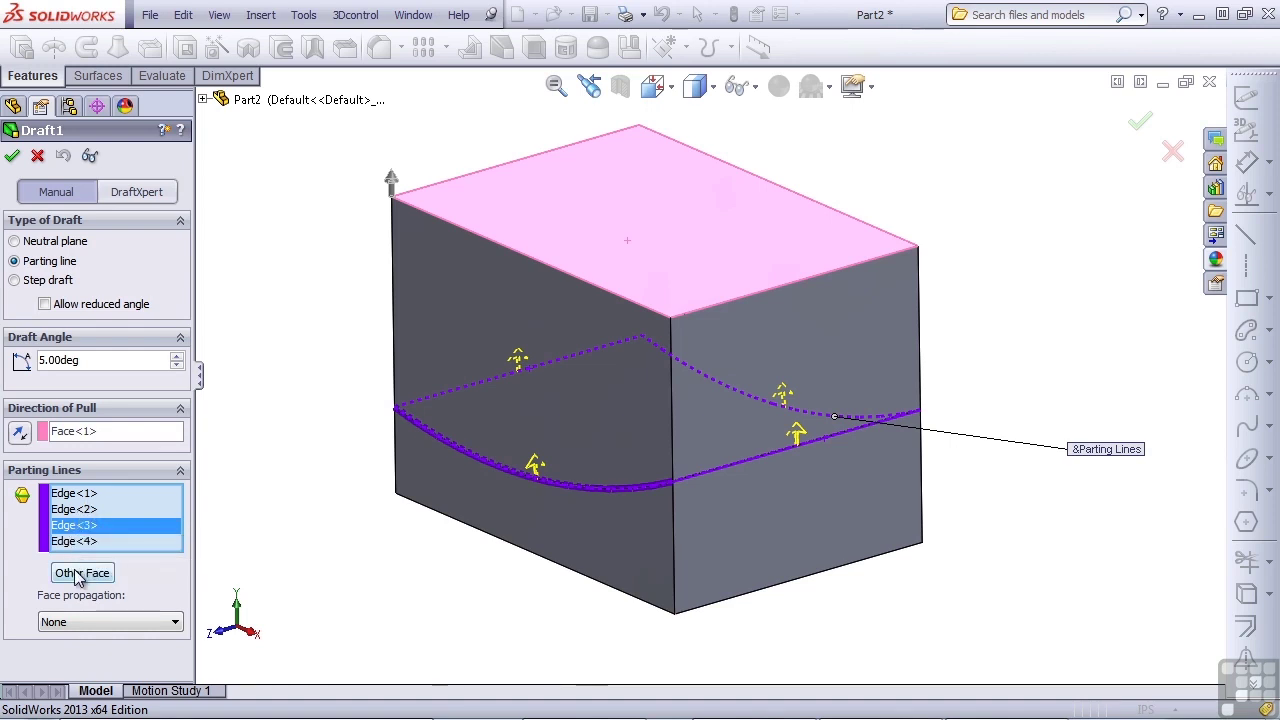
left_click(78, 575)
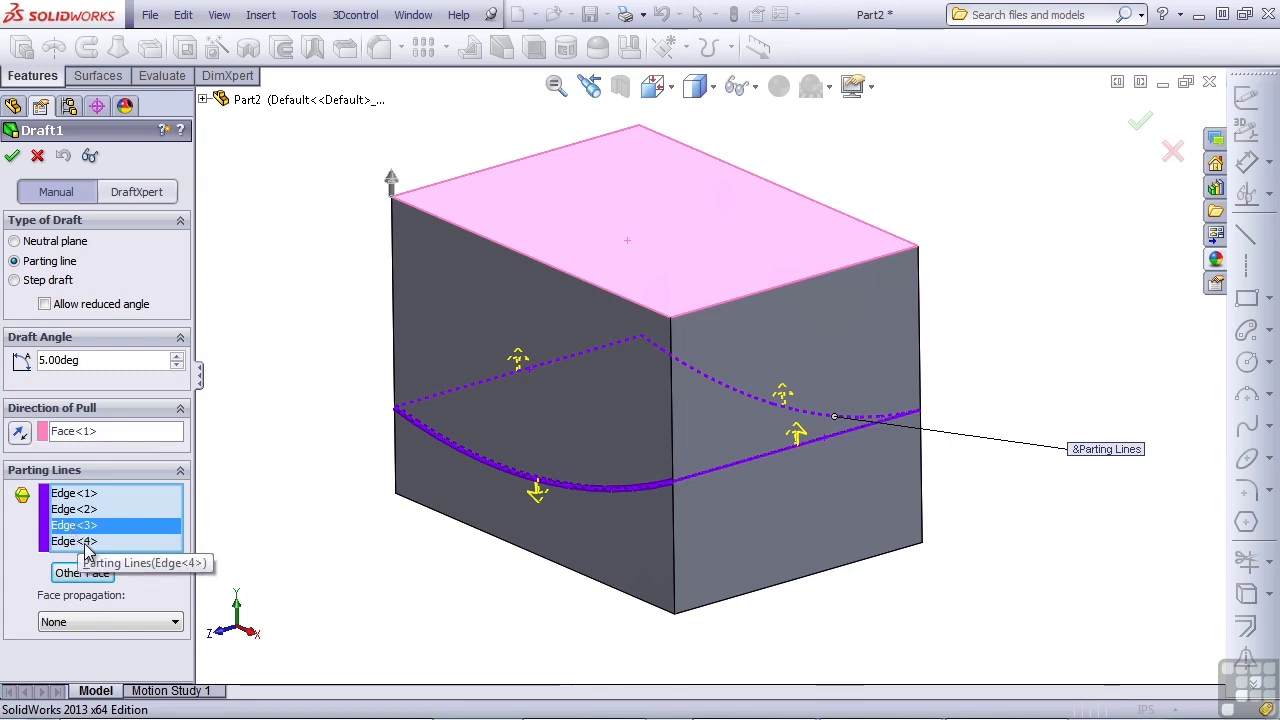
left_click(81, 577)
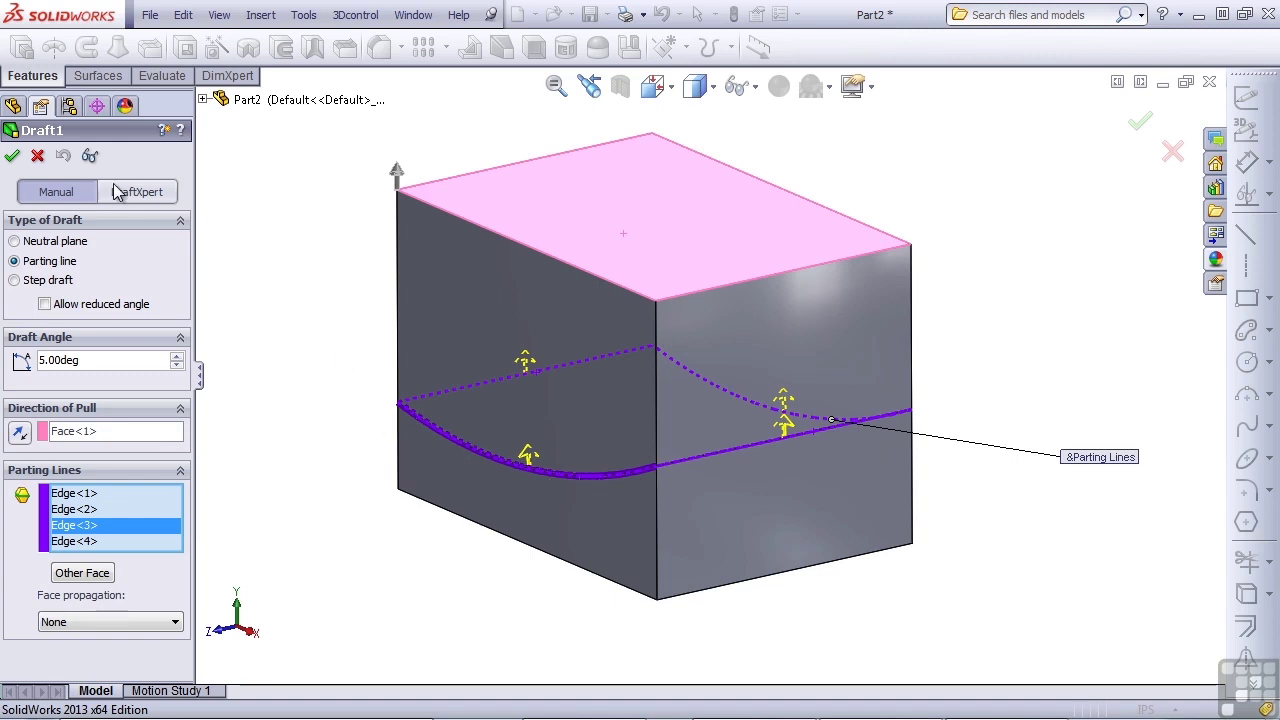
left_click(12, 155)
Examine the drafted block from above and at an angle, checking the drafted front and side faces
key("Right")
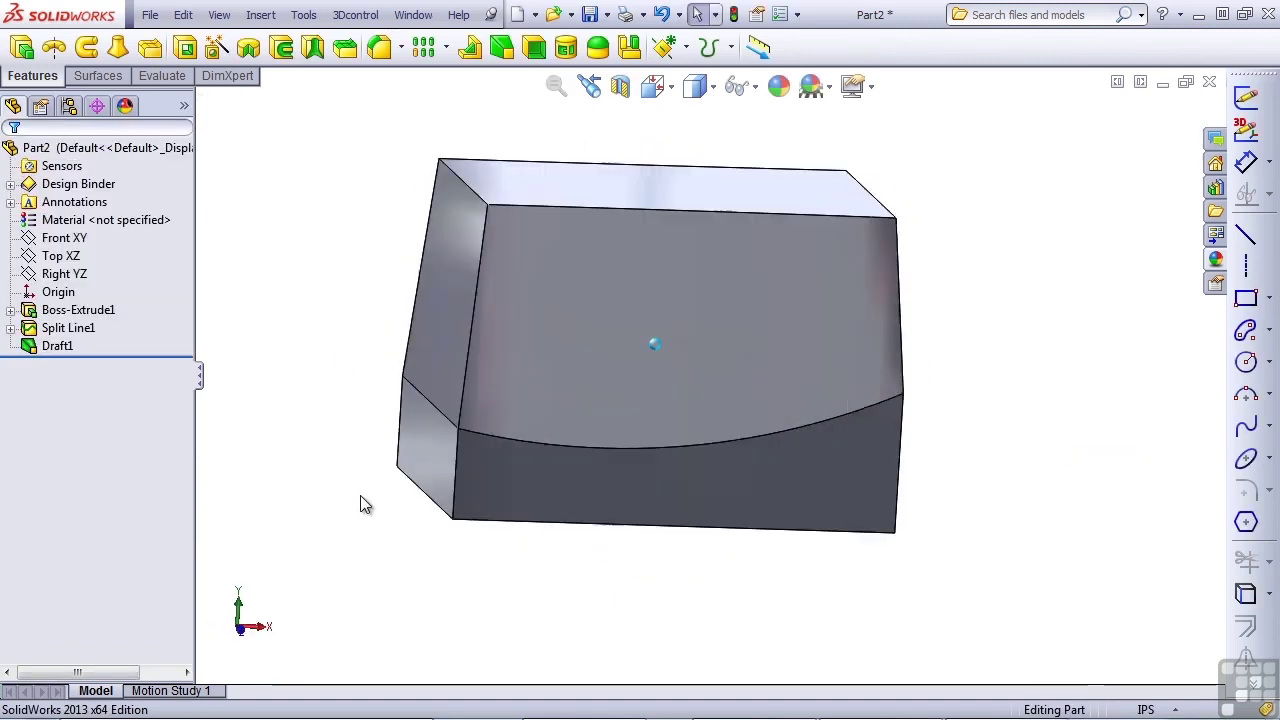
key("ctrl+5")
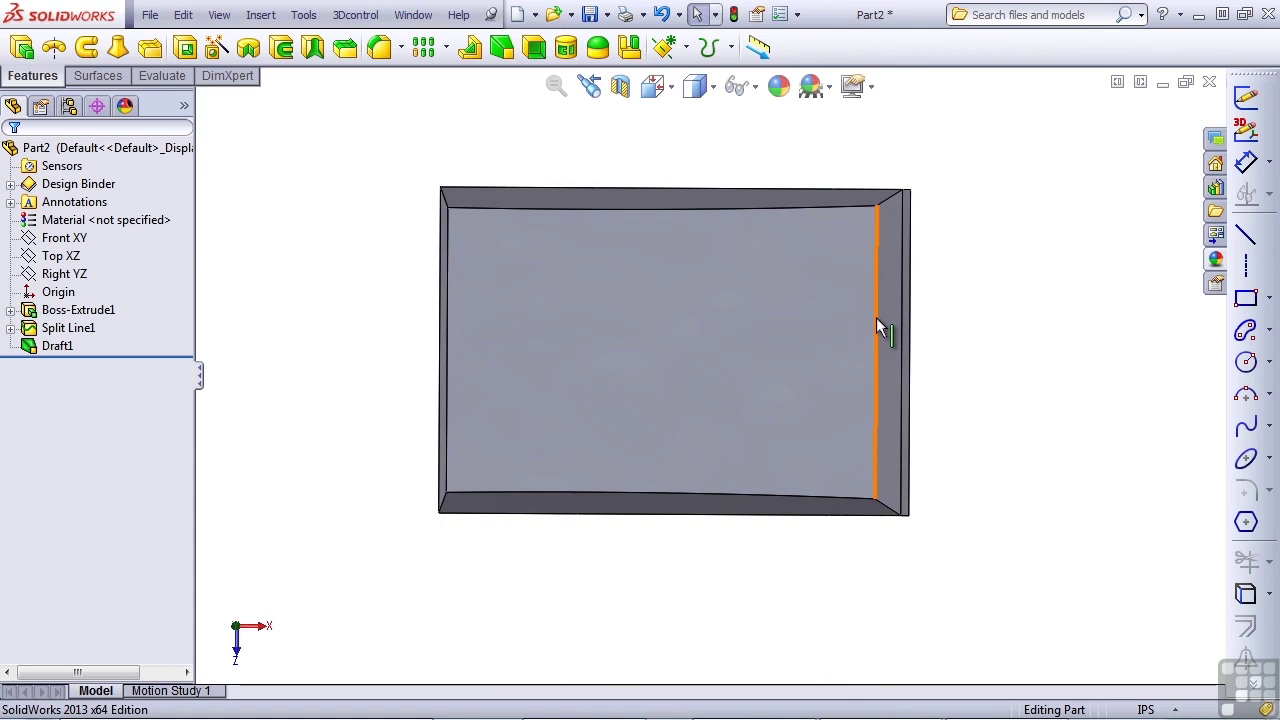
mouse_move(890, 362)
middle_mouse_down()
mouse_move(903, 350)
mouse_move(886, 345)
middle_mouse_up()
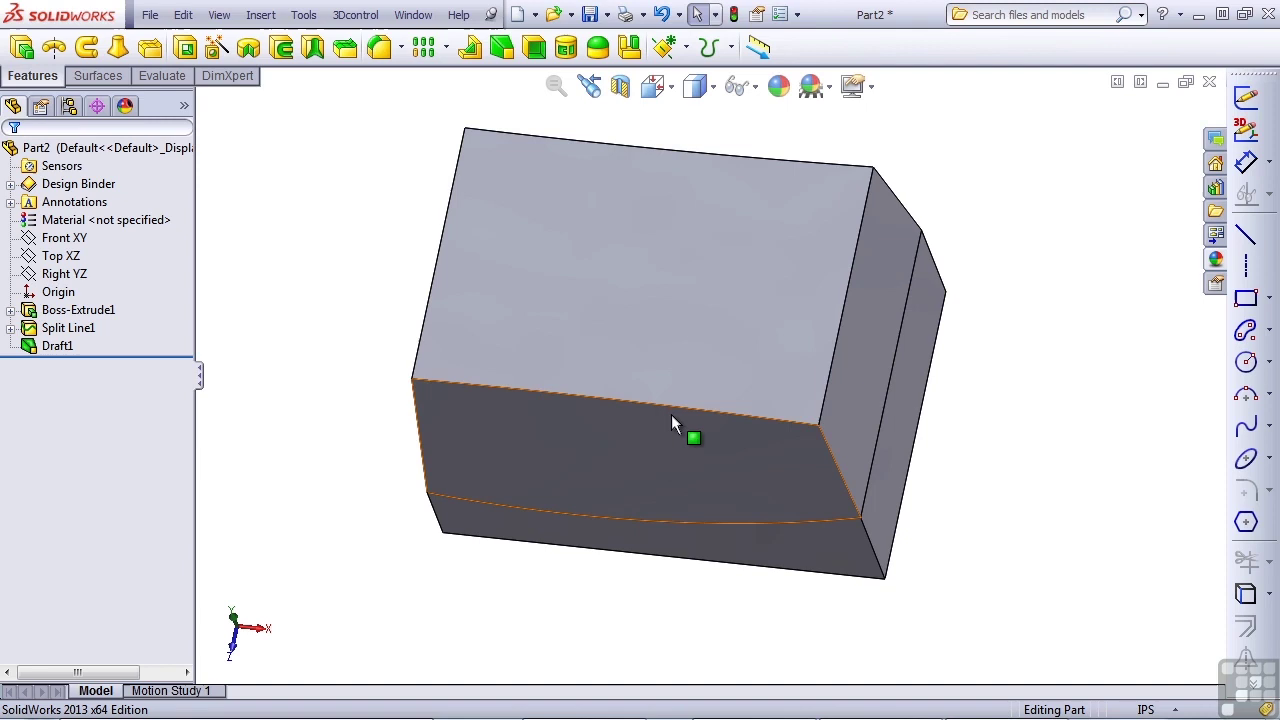
left_click(592, 452)
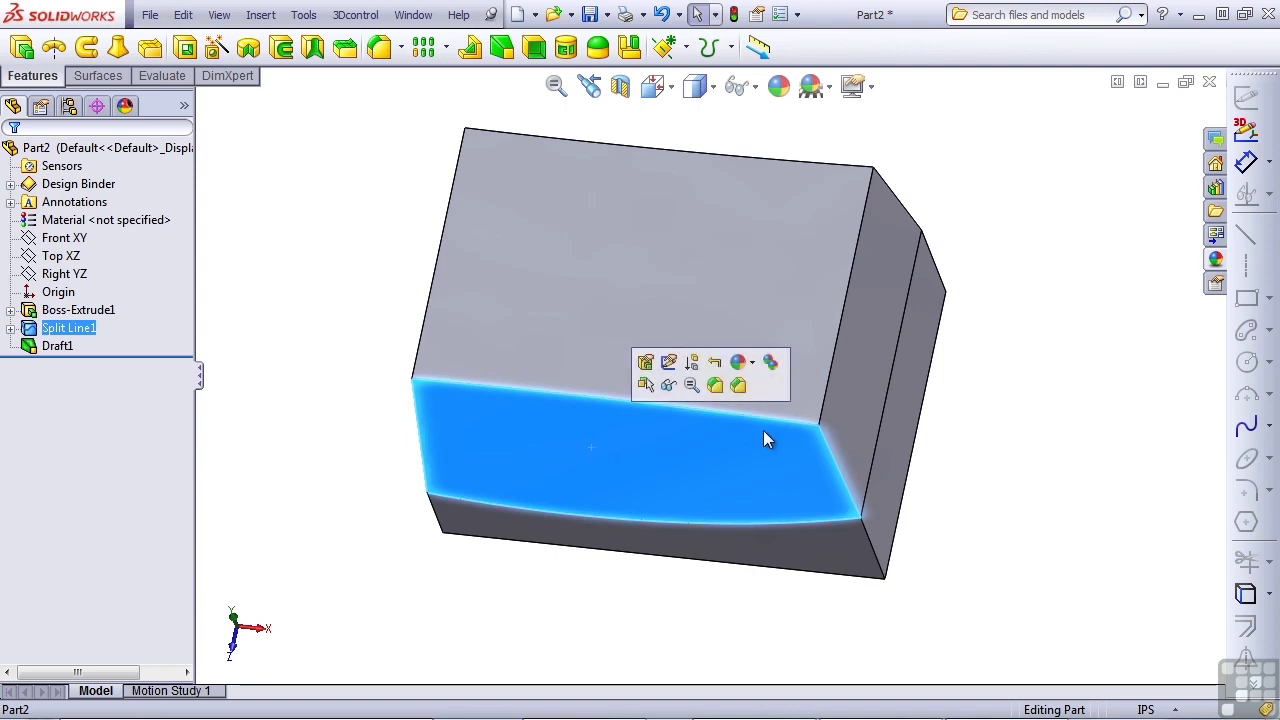
left_click(880, 282)
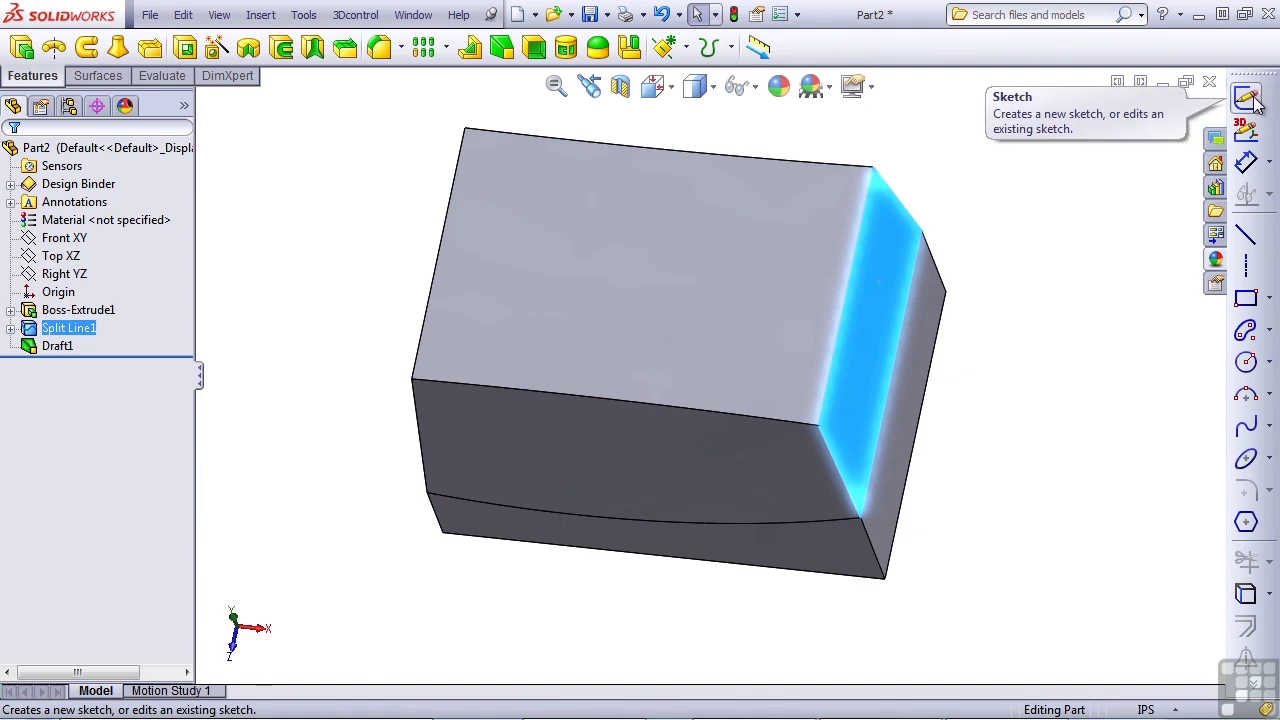
left_click(1140, 292)
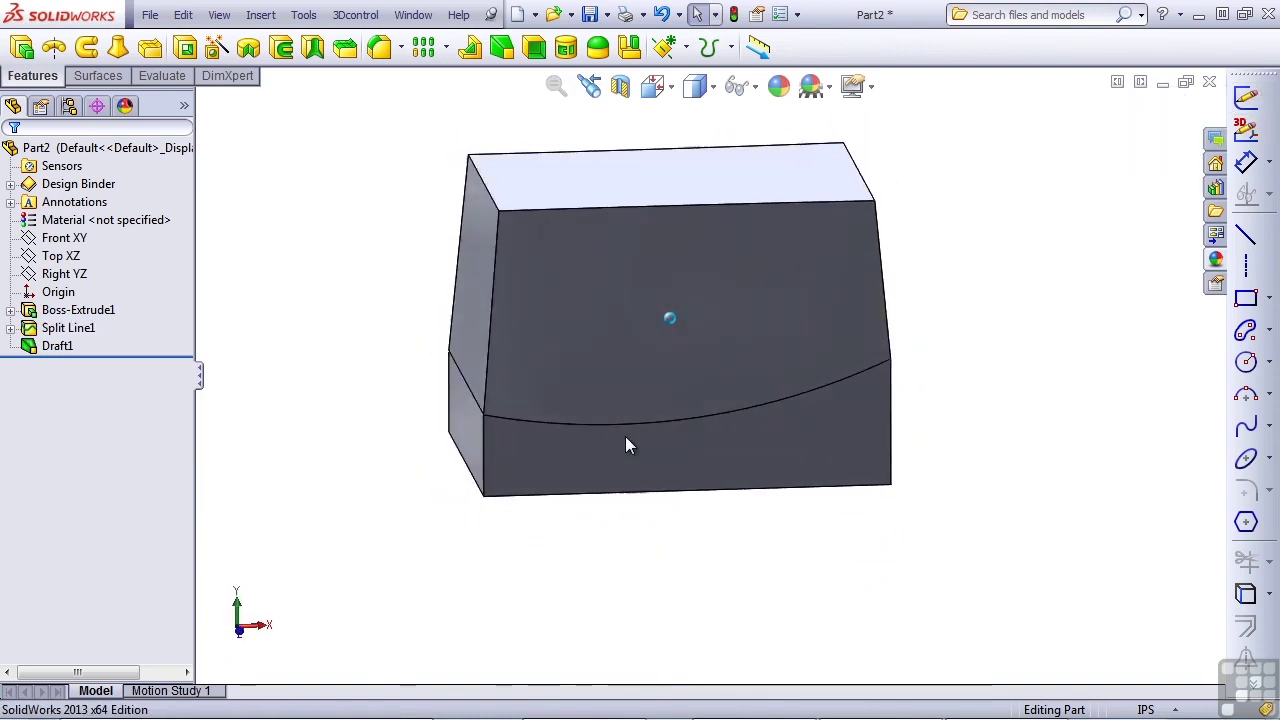
Reopen the parting line draft's definition to review its settings and draft direction arrows, and close it
left_click(51, 349)
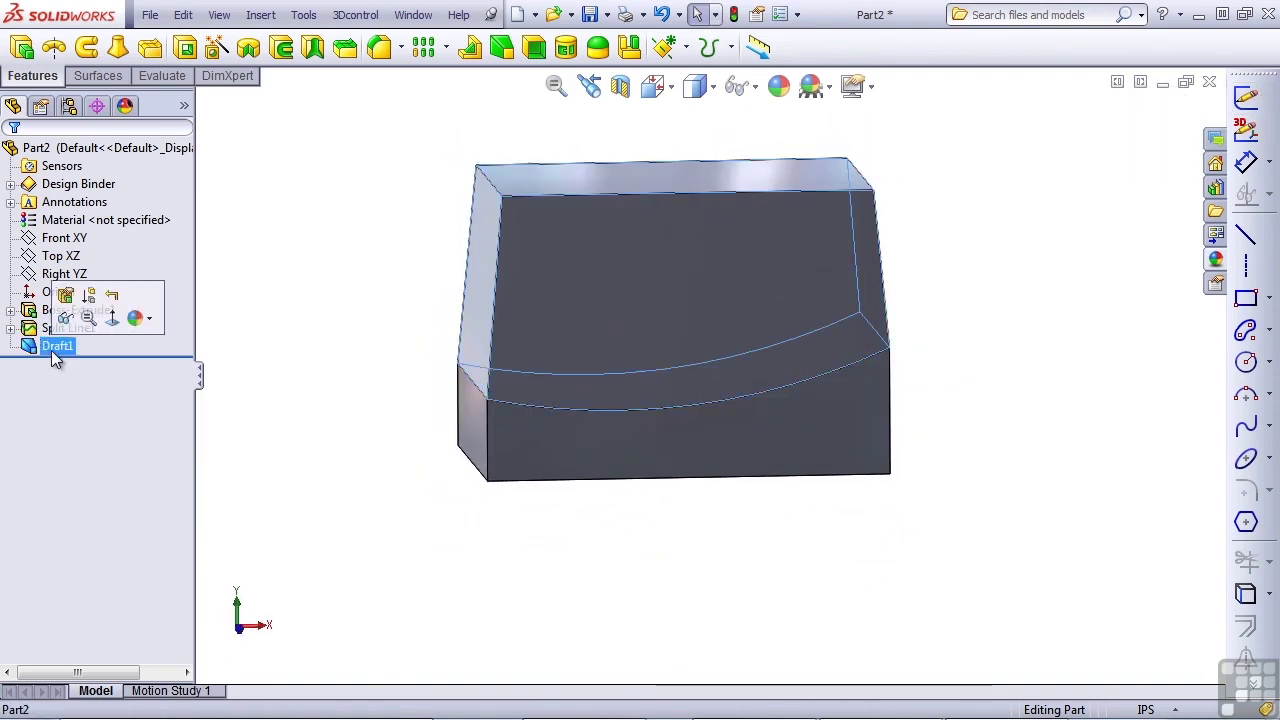
left_click(65, 295)
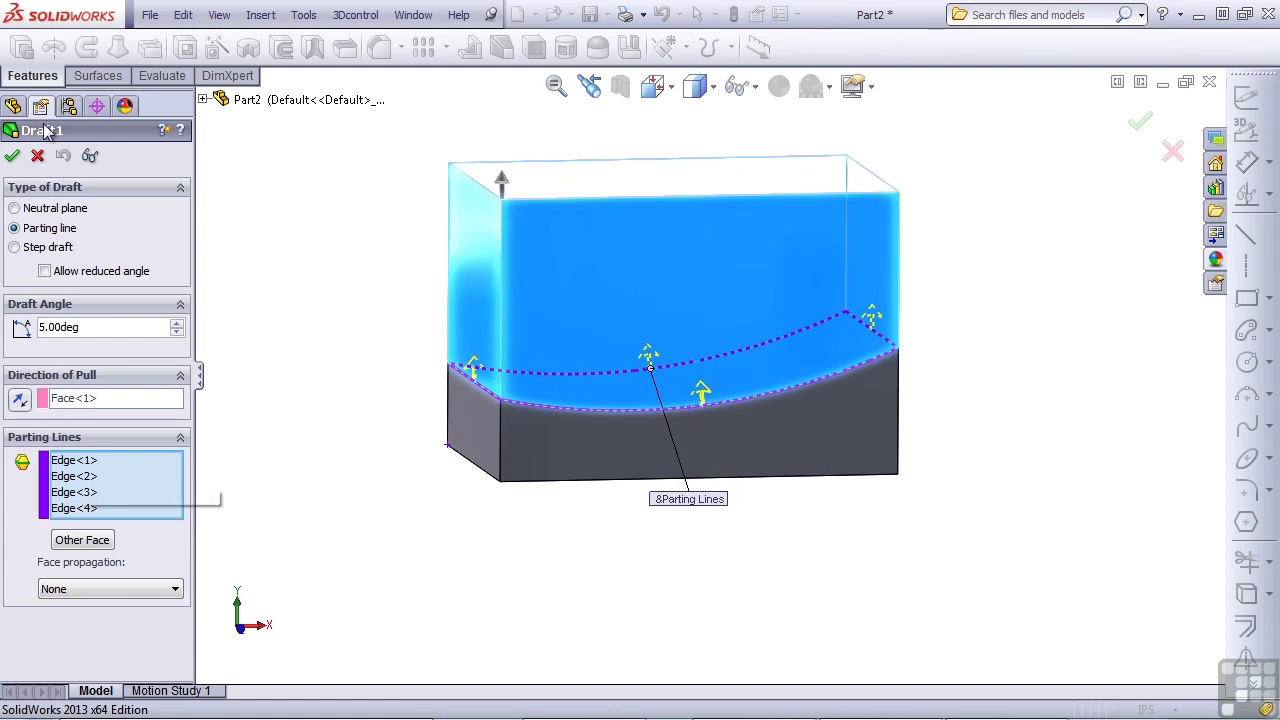
left_click(11, 155)
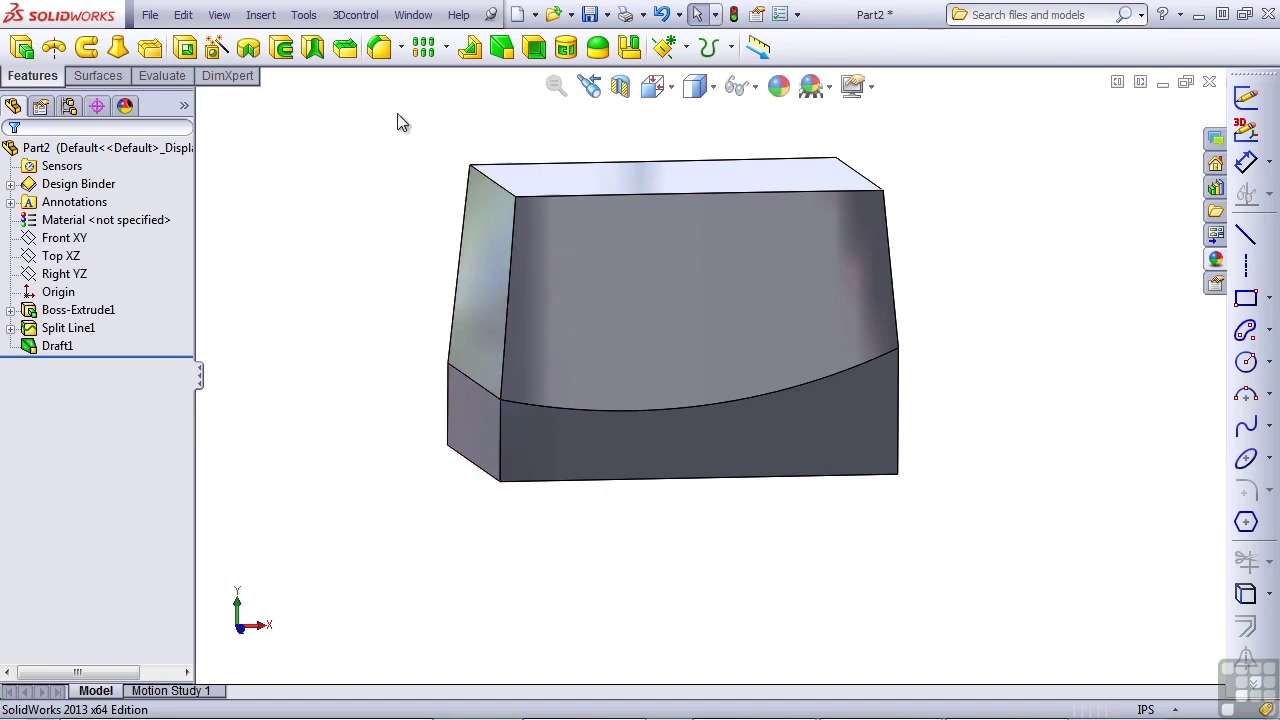
Start a second 5° parting line draft that uses the block's top face as direction of pull, reversed to point downward
left_click(502, 55)
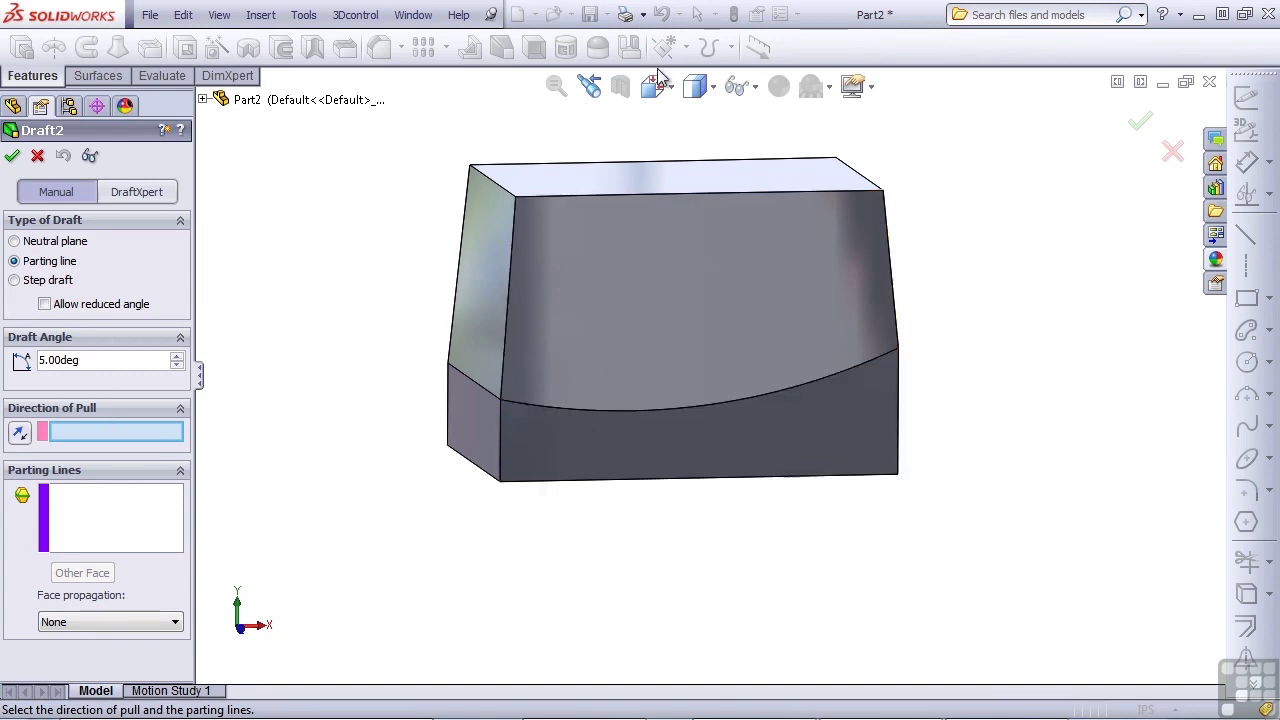
left_click(624, 171)
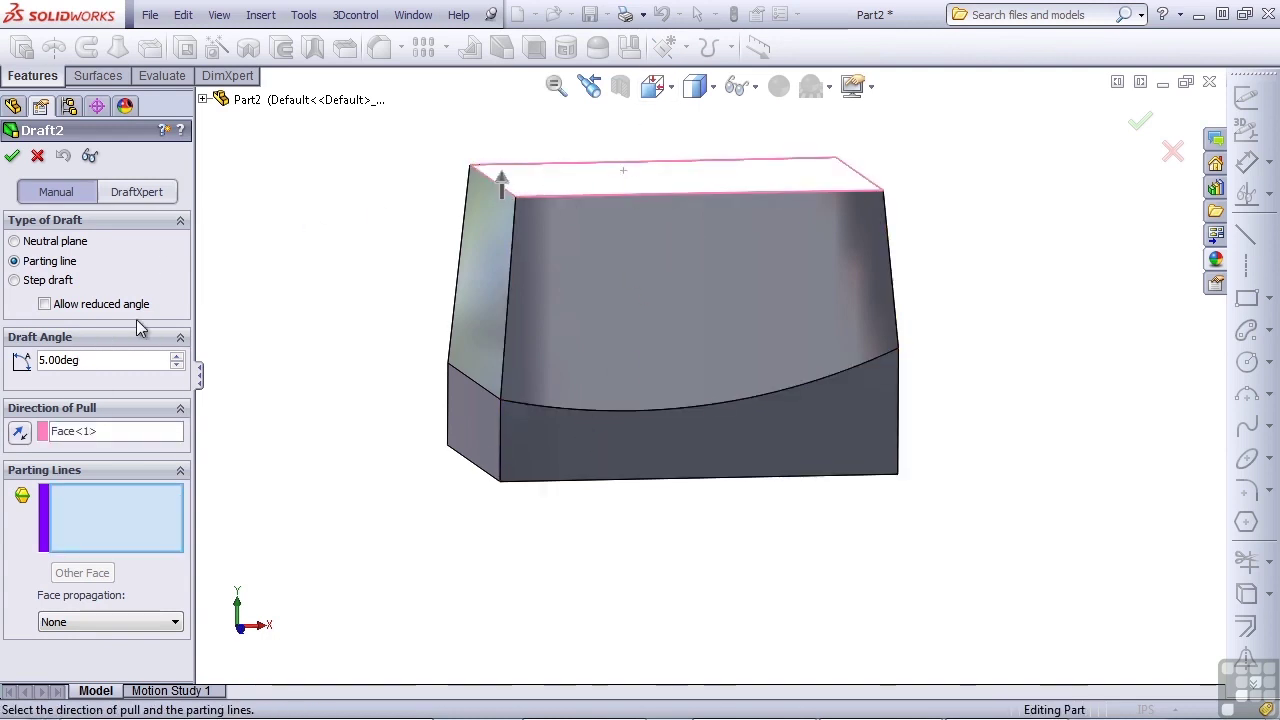
left_click(20, 434)
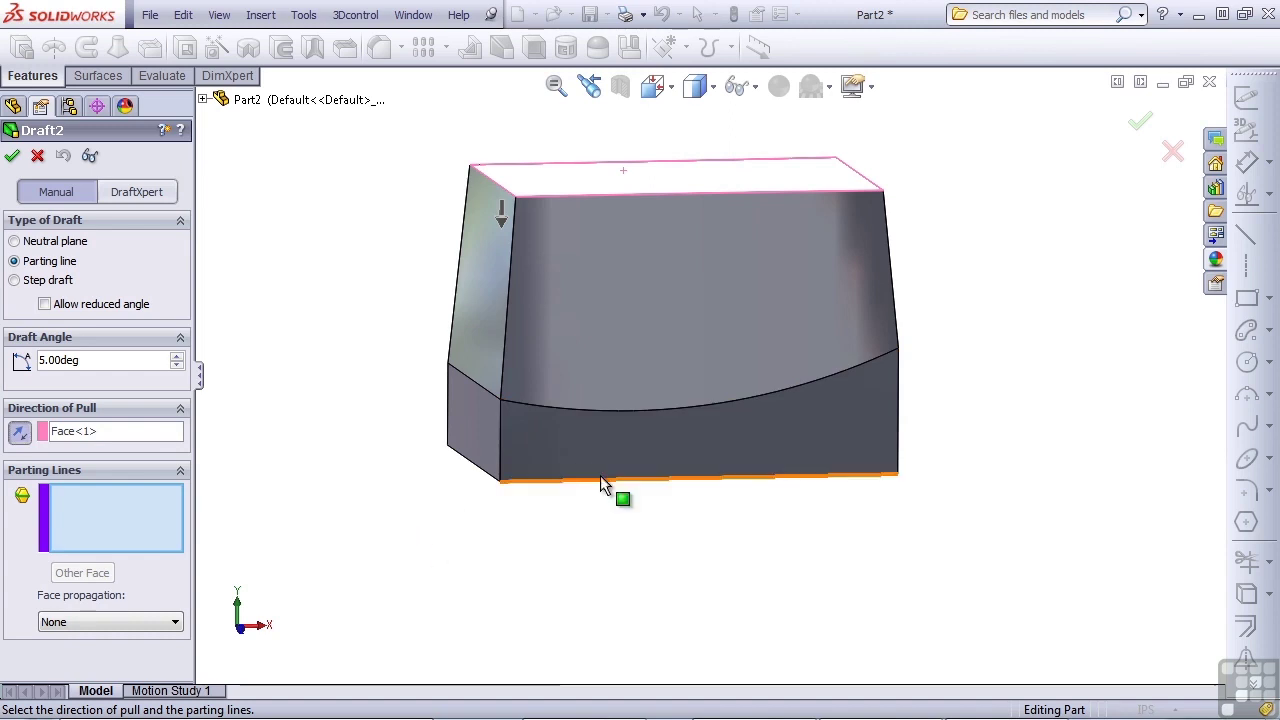
Add the four split edges around the block's sides as parting lines and create the draft on the lower faces
left_click(634, 412)
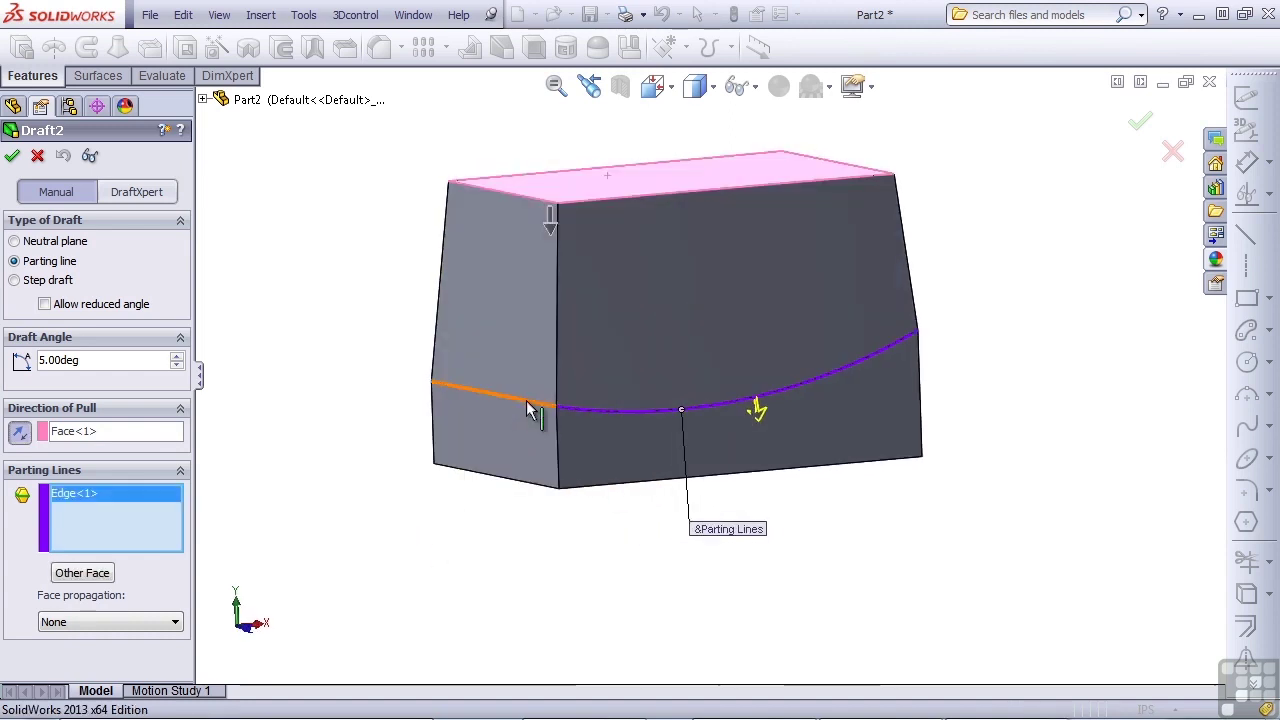
left_click(528, 413)
mouse_move(528, 413)
middle_mouse_down()
mouse_move(528, 440)
mouse_move(630, 441)
mouse_move(605, 421)
mouse_move(517, 424)
mouse_move(528, 398)
mouse_move(543, 400)
mouse_move(535, 424)
mouse_move(493, 423)
mouse_move(493, 378)
mouse_move(508, 422)
middle_mouse_up()
left_click(630, 441)
left_click(543, 399)
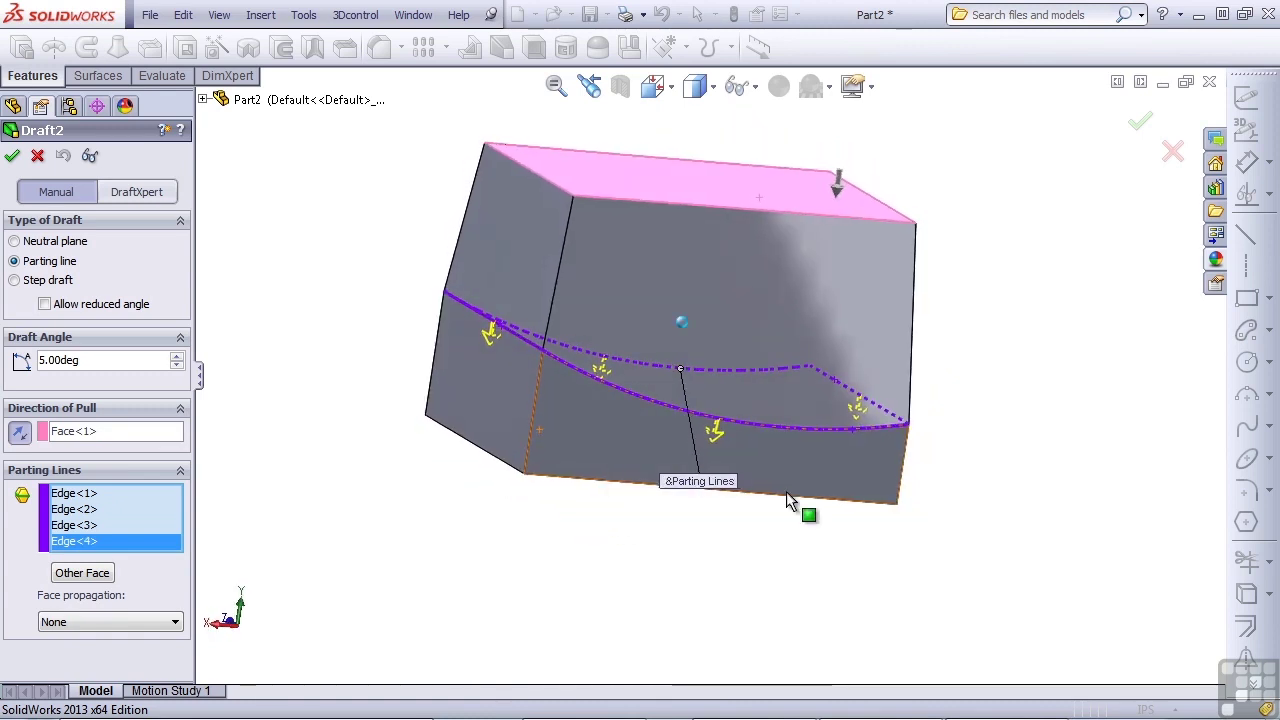
middle_click_drag(940, 469, 378, 551)
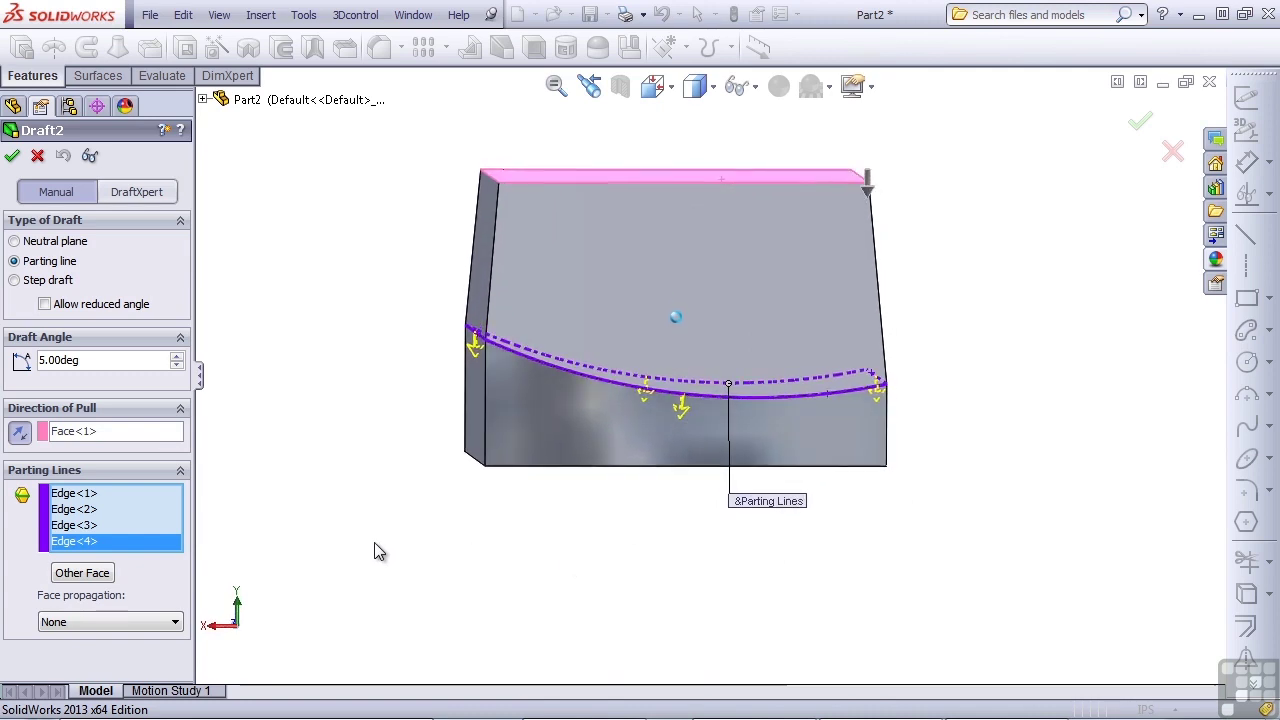
left_click(13, 157)
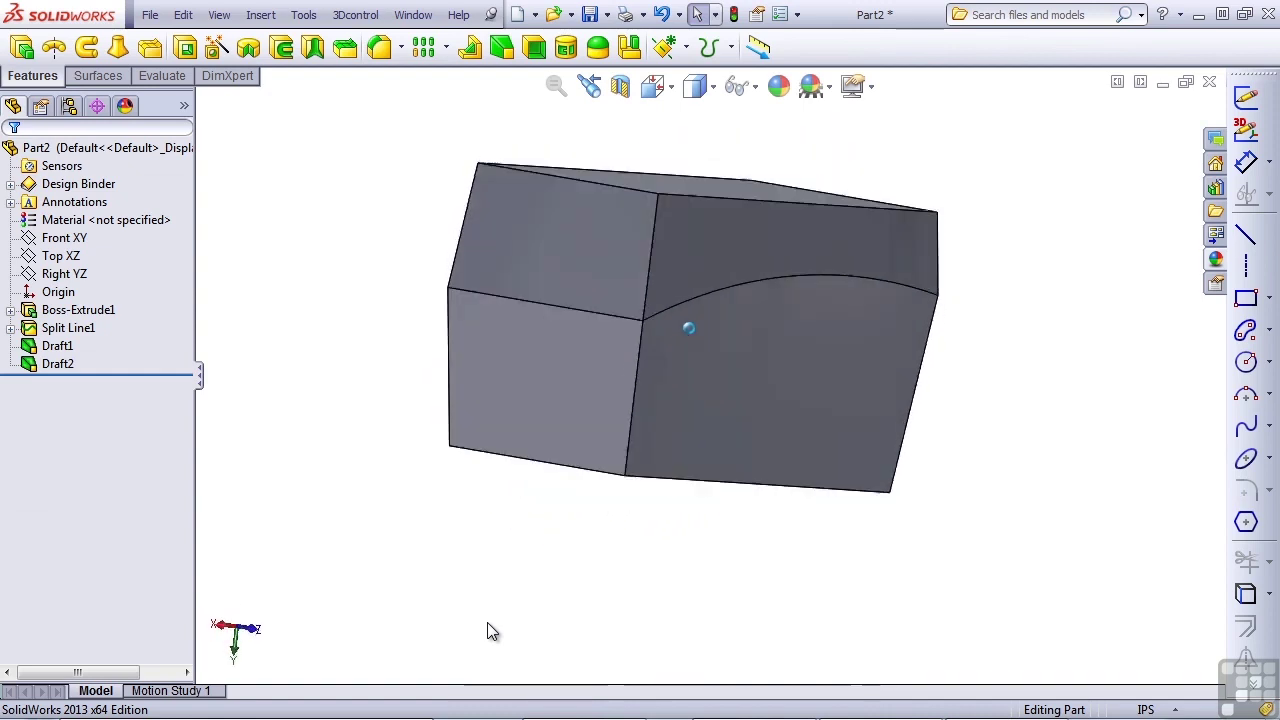
Run a draft analysis at 1° with the block's bottom face as pull direction, and keep the face classification colours displayed
left_click(219, 15)
mouse_move(300, 90)
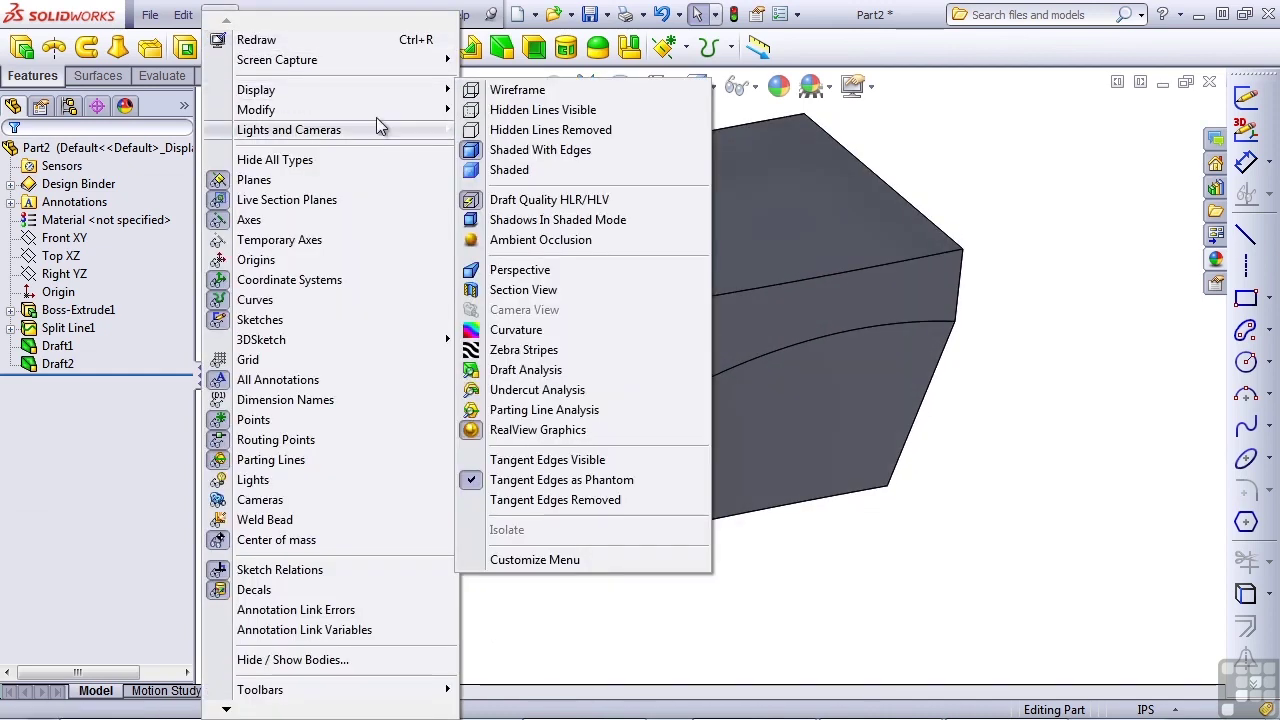
left_click(530, 370)
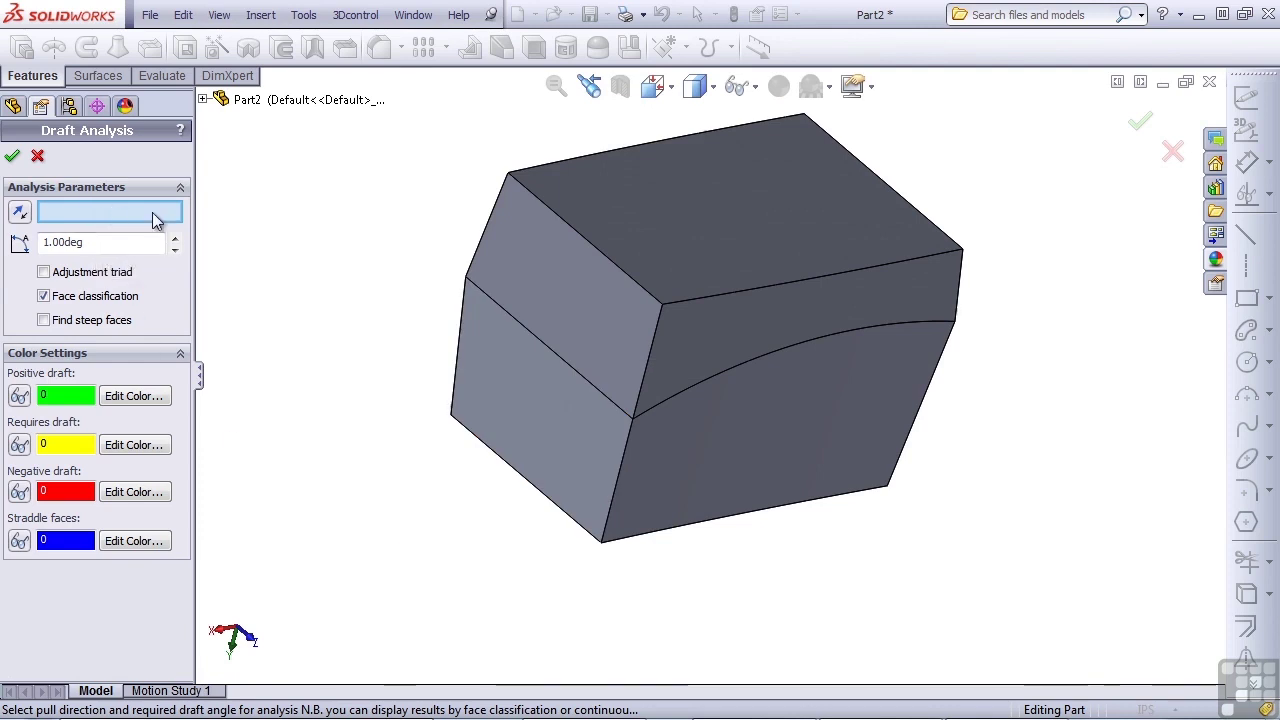
left_click(690, 238)
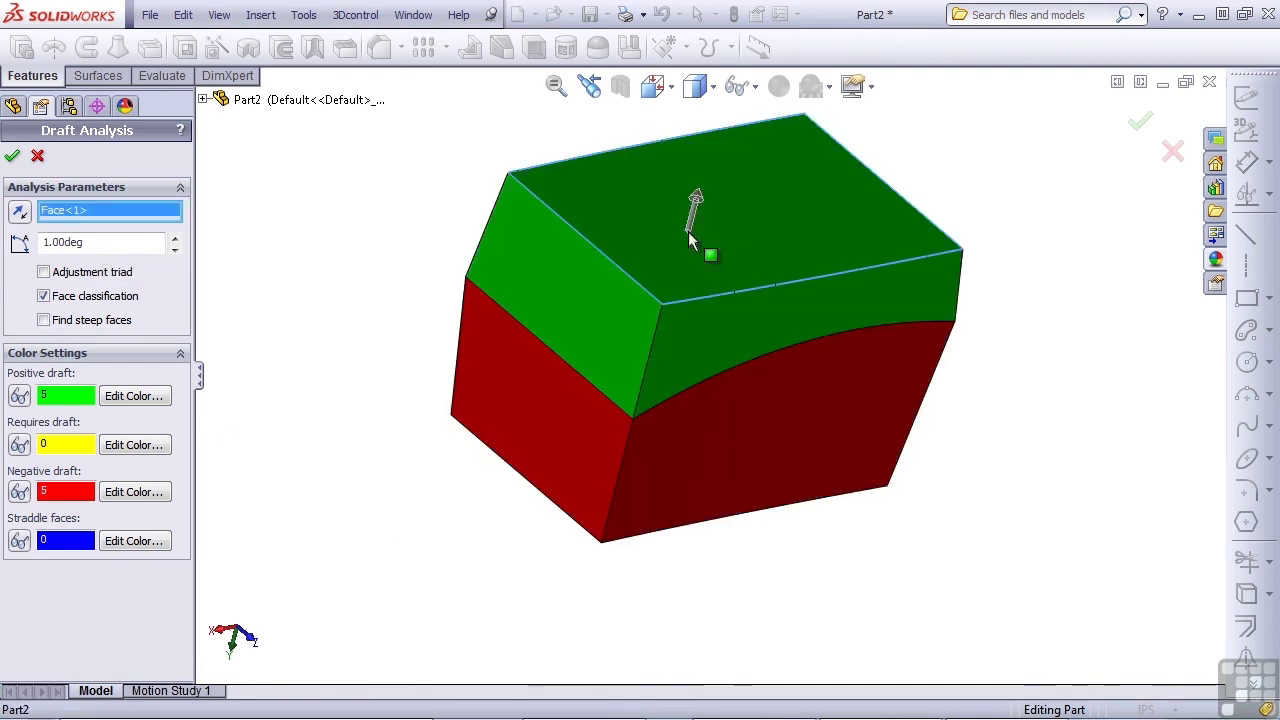
left_click(109, 241)
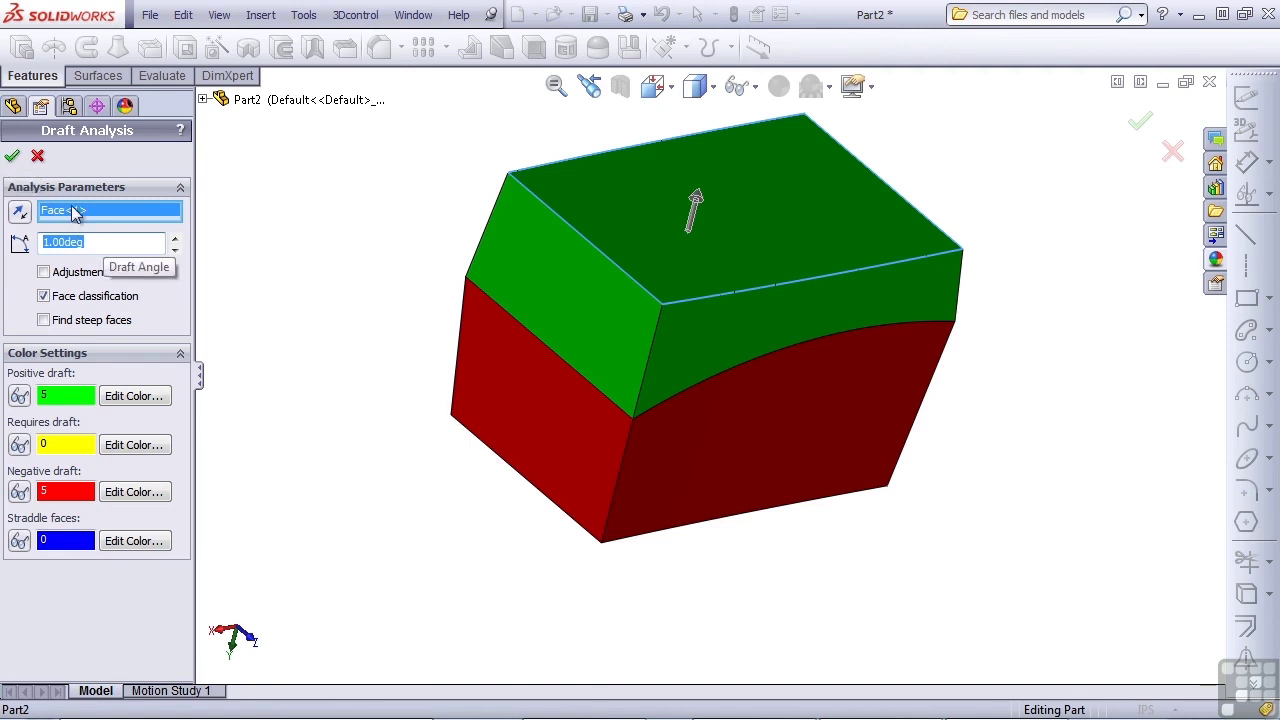
left_click(12, 156)
Examine the draft analysis colours all around the block, comparing the faces on both sides of the parting line
left_click(497, 388)
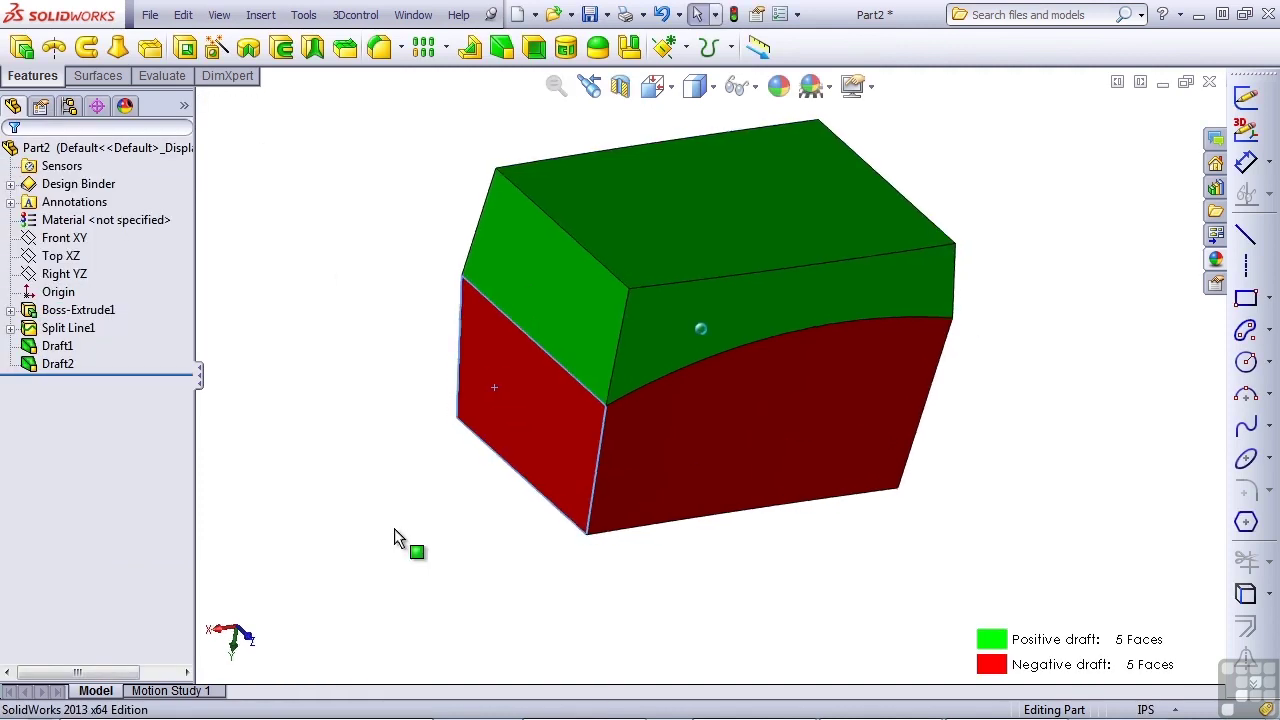
key("Right")
key("Right")
key("Right")
key("Right")
key("Right")
key("Right")
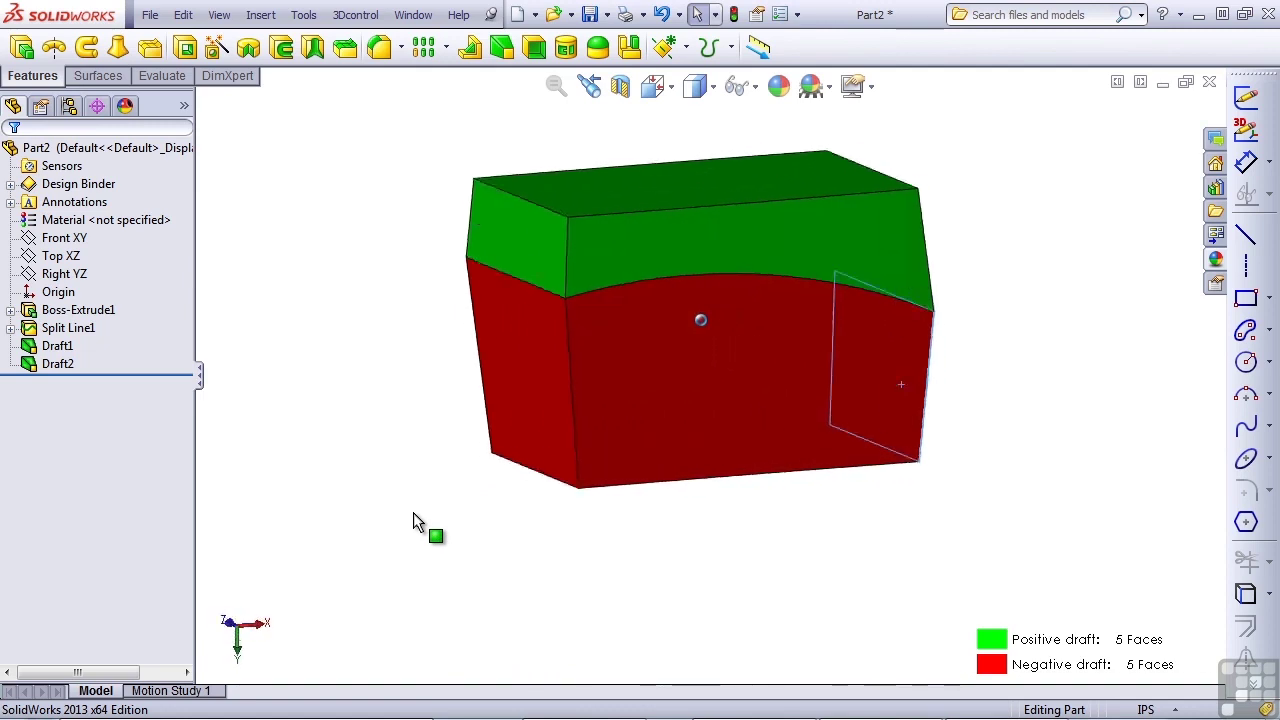
key("Right")
key("Right")
key("Right")
key("Right")
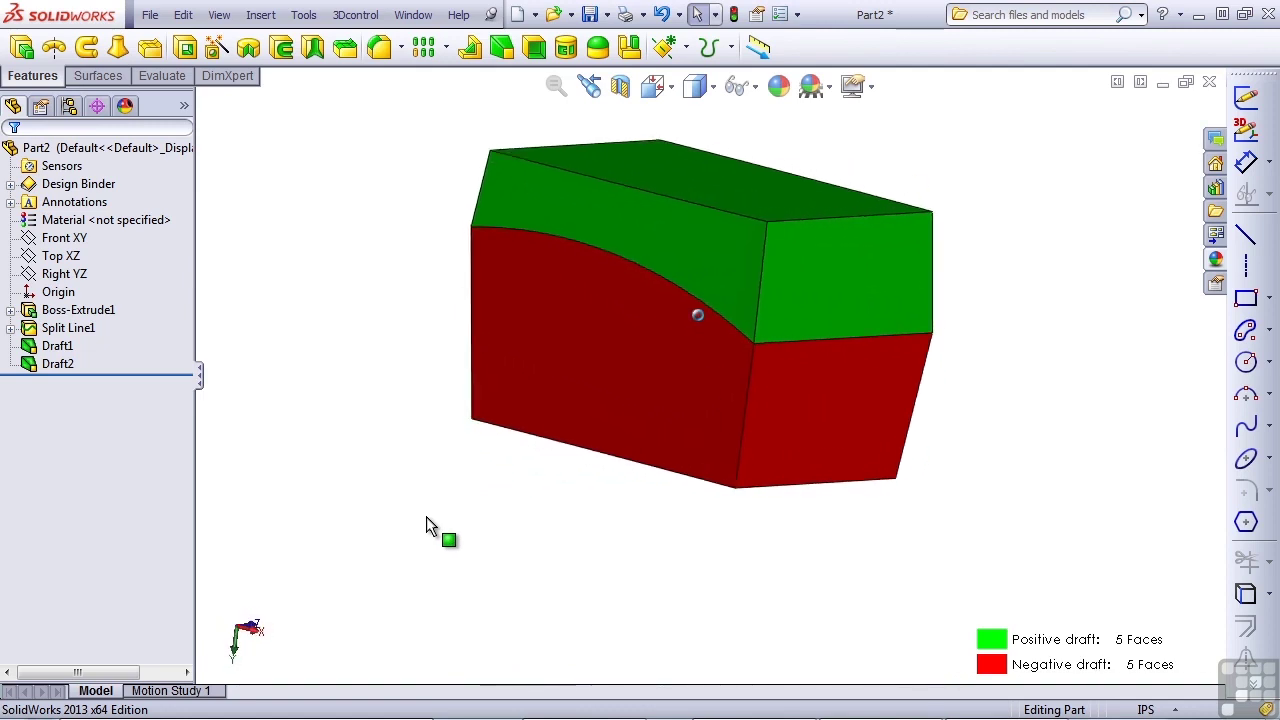
key("Right")
key("Right")
key("Right")
key("Right")
key("Right")
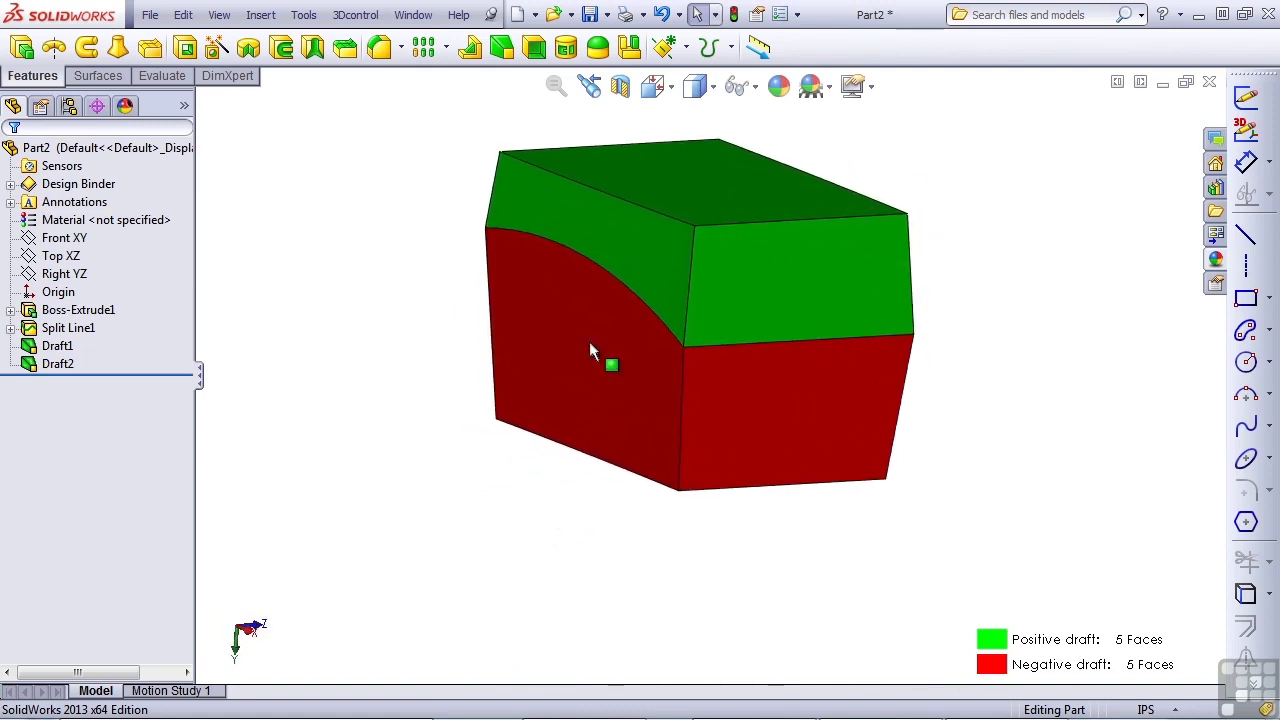
key("Right")
key("Right")
key("Right")
key("Right")
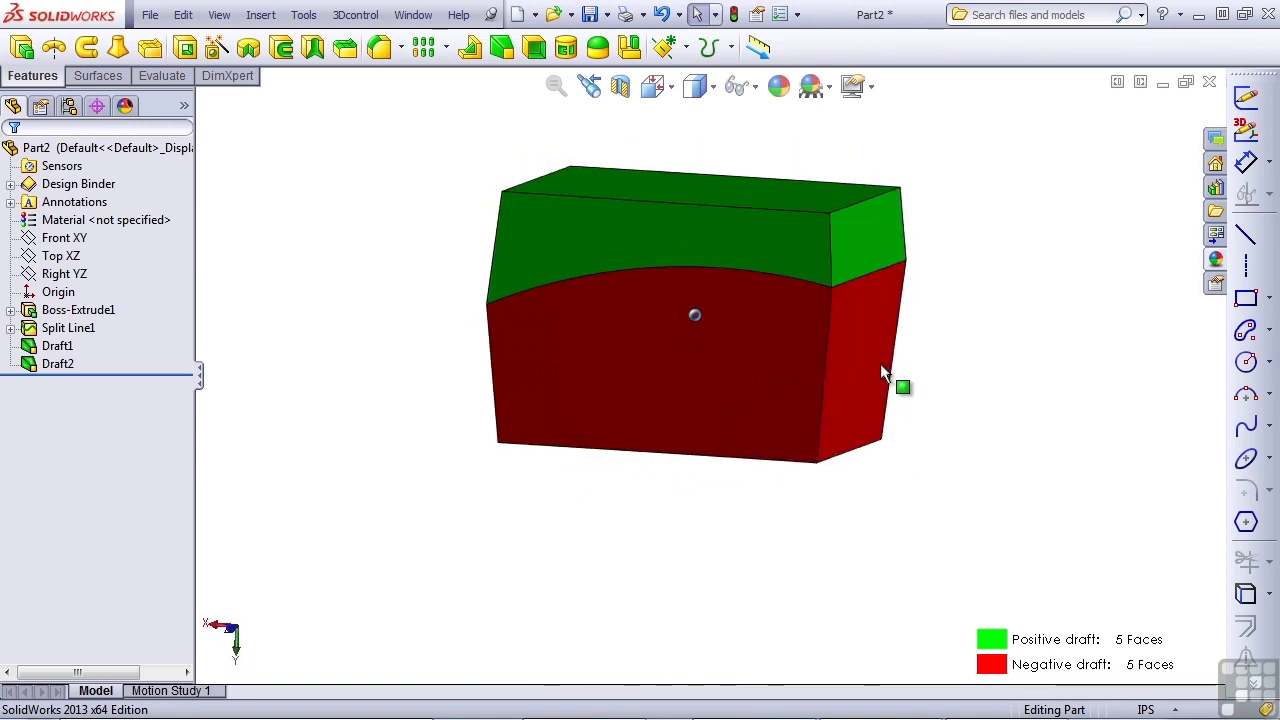
key("Right")
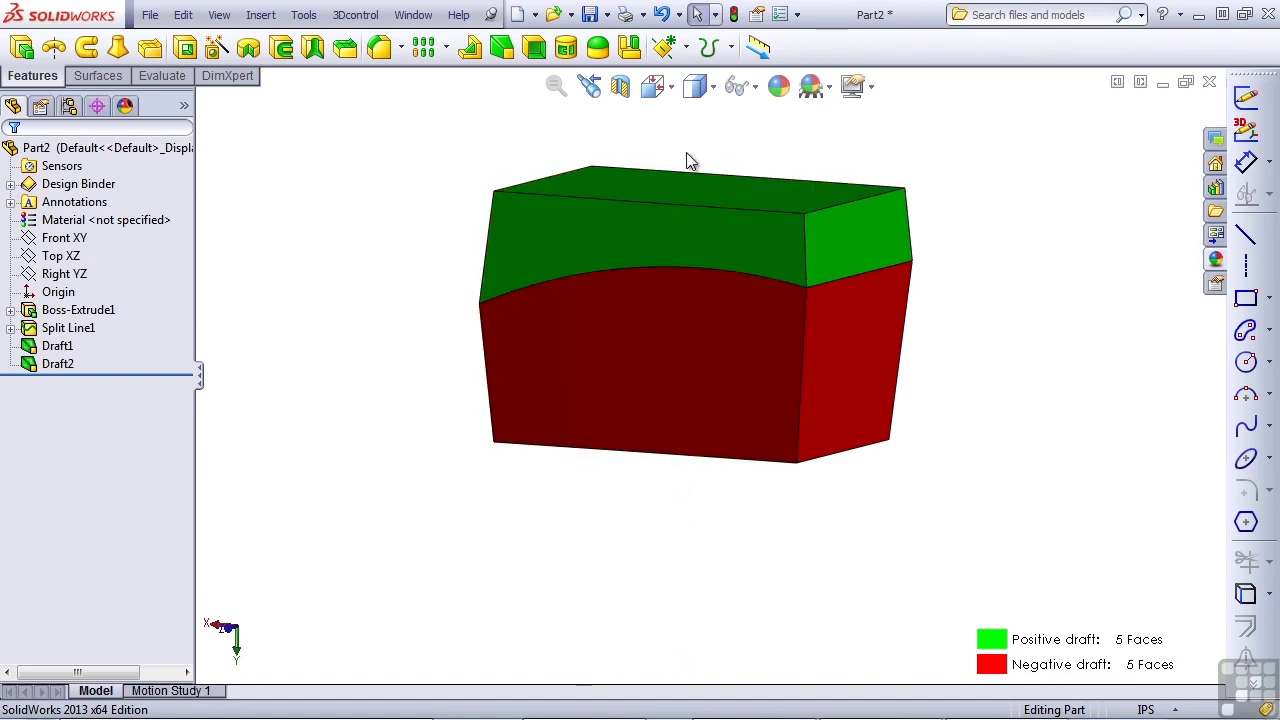
left_click(895, 210)
left_click(750, 147)
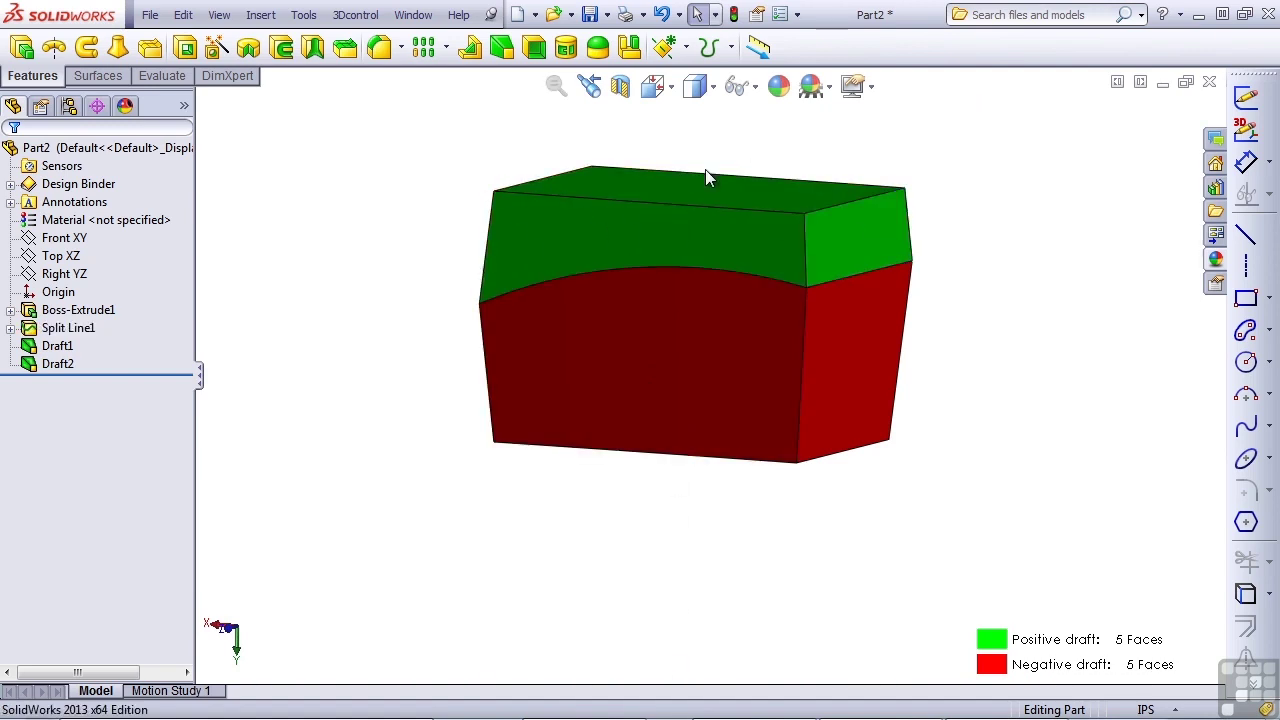